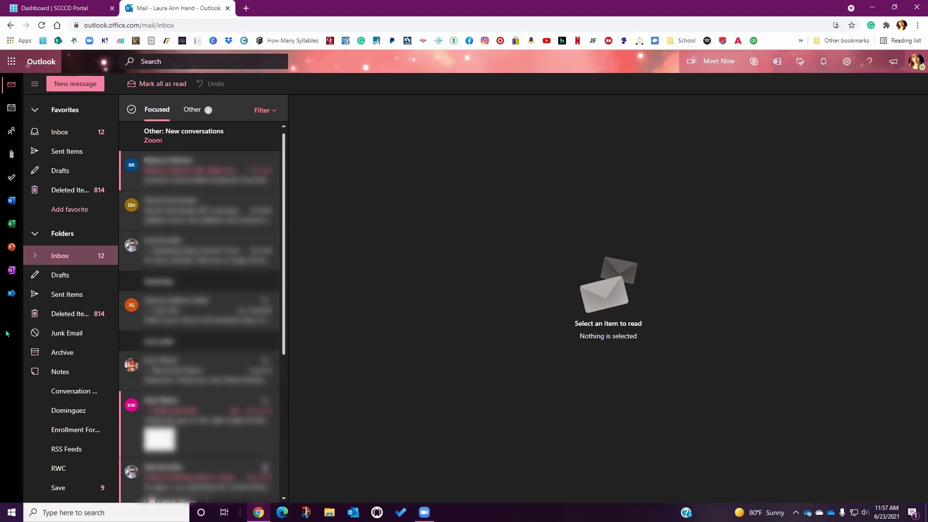
Switch from the Outlook mailbox to Word online and create a new blank document
click(11, 201)
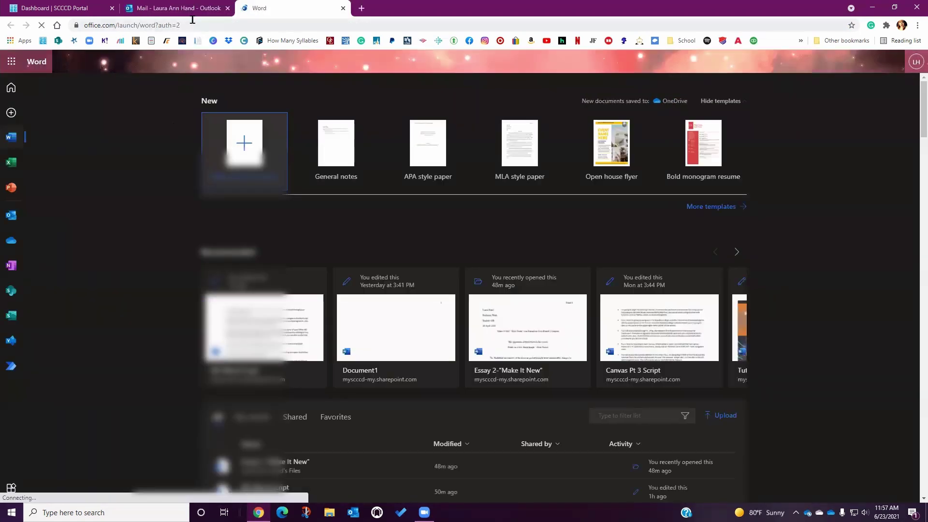
click(190, 11)
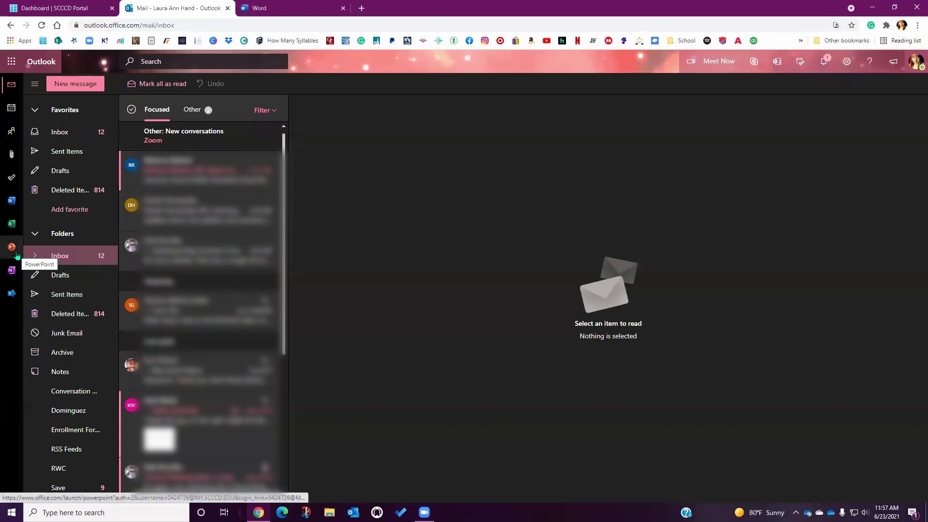
click(10, 62)
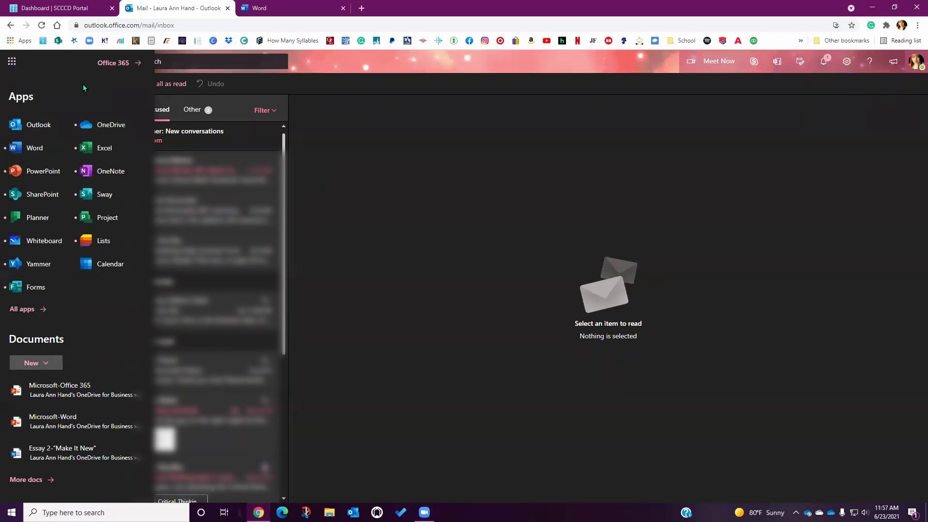
click(307, 7)
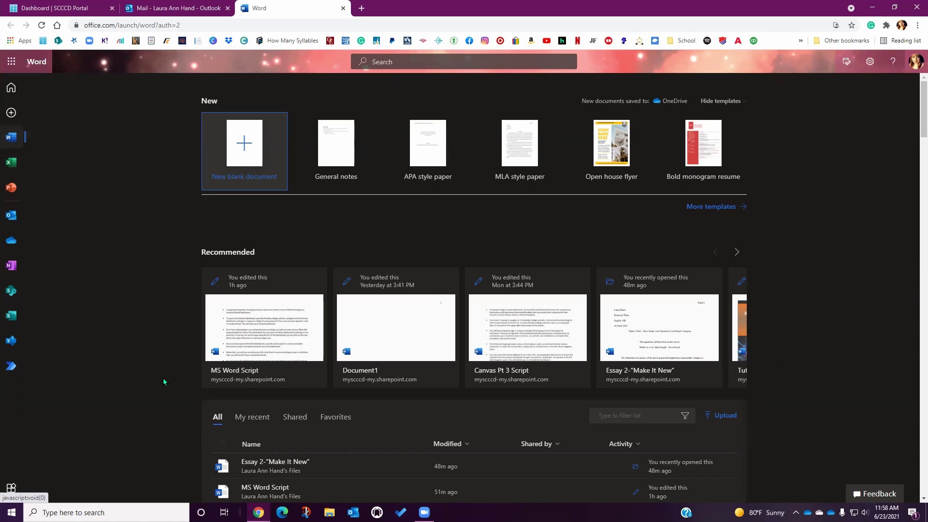
click(257, 157)
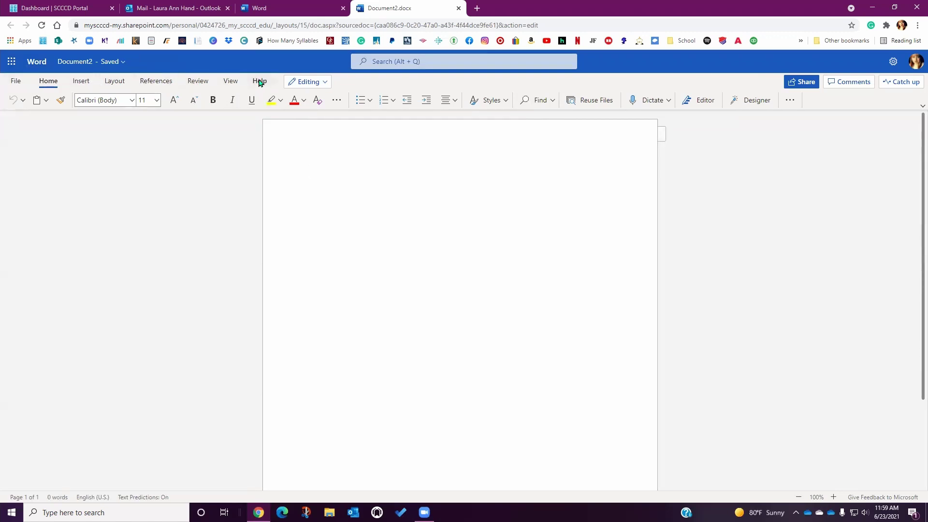
click(13, 65)
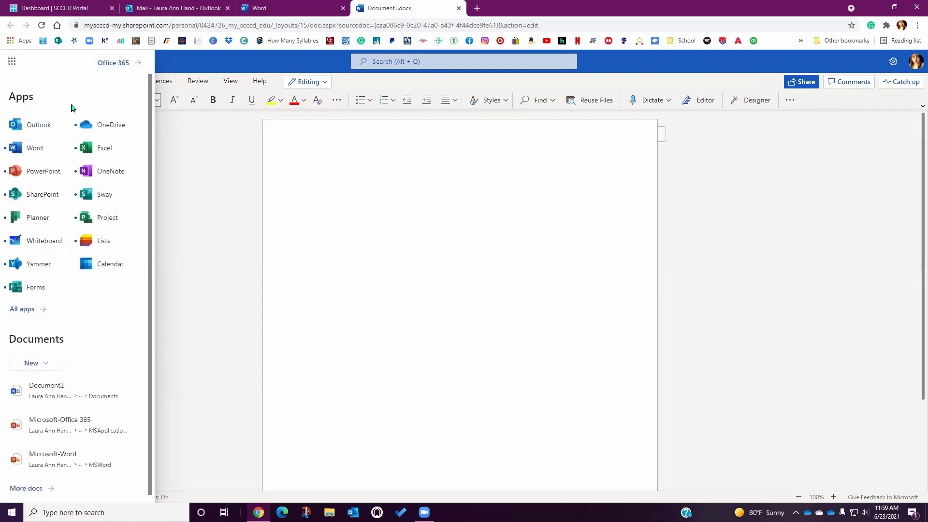
click(170, 60)
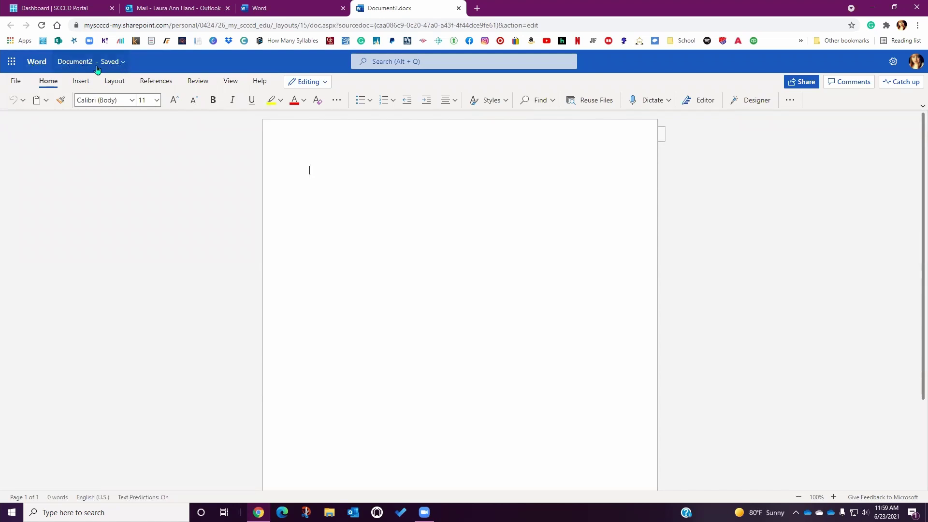
Rename the new blank document as test
click(121, 63)
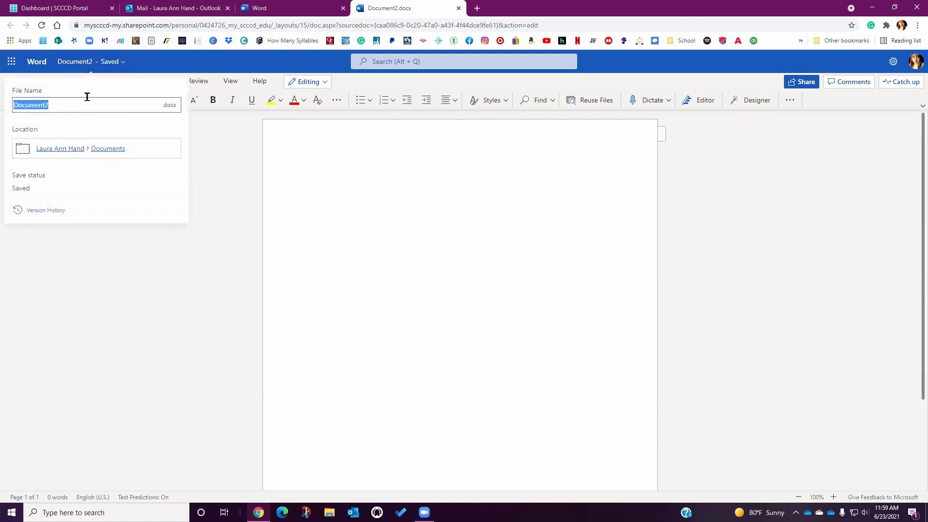
key(BackSpace)
text(test)
click(198, 281)
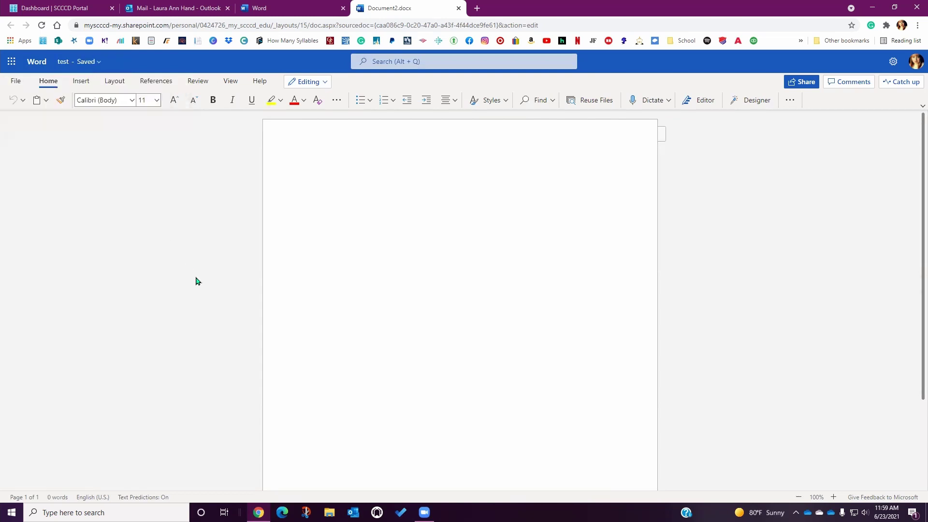
click(83, 81)
click(114, 82)
click(156, 82)
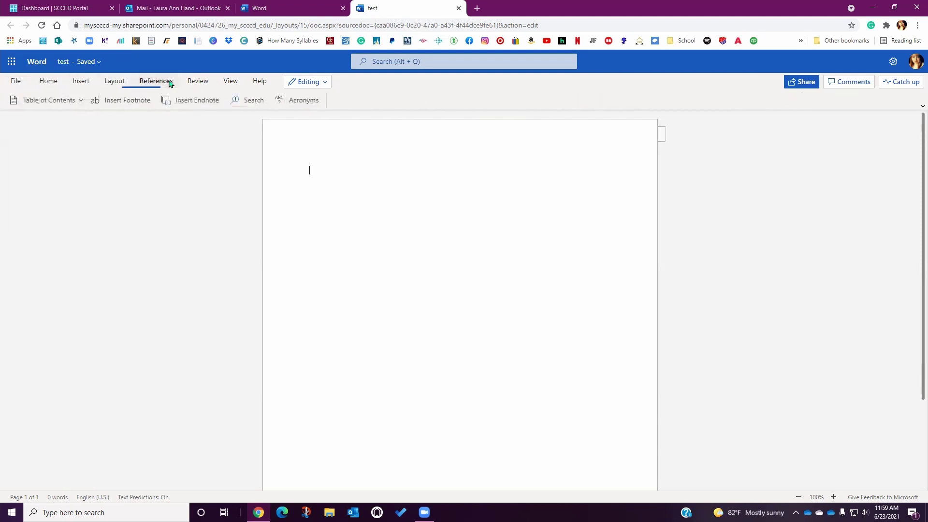
click(198, 81)
click(231, 81)
click(260, 82)
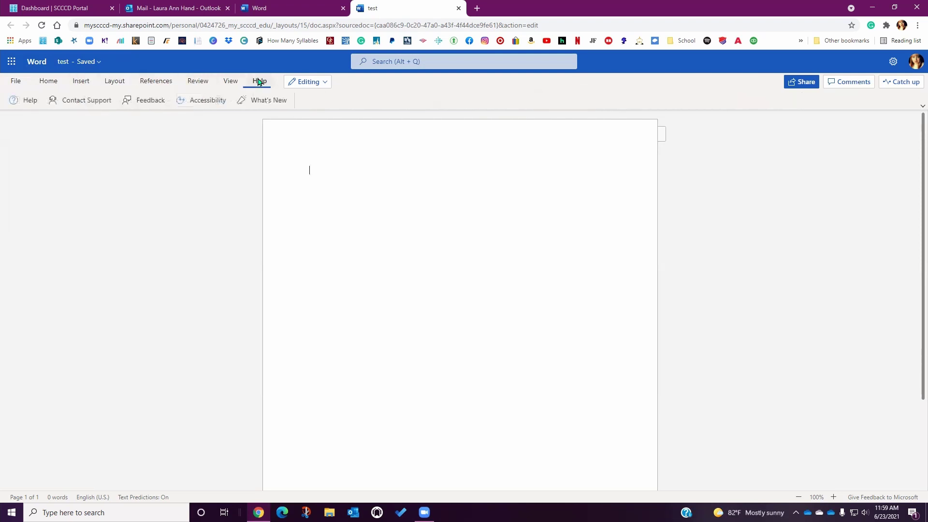
click(49, 82)
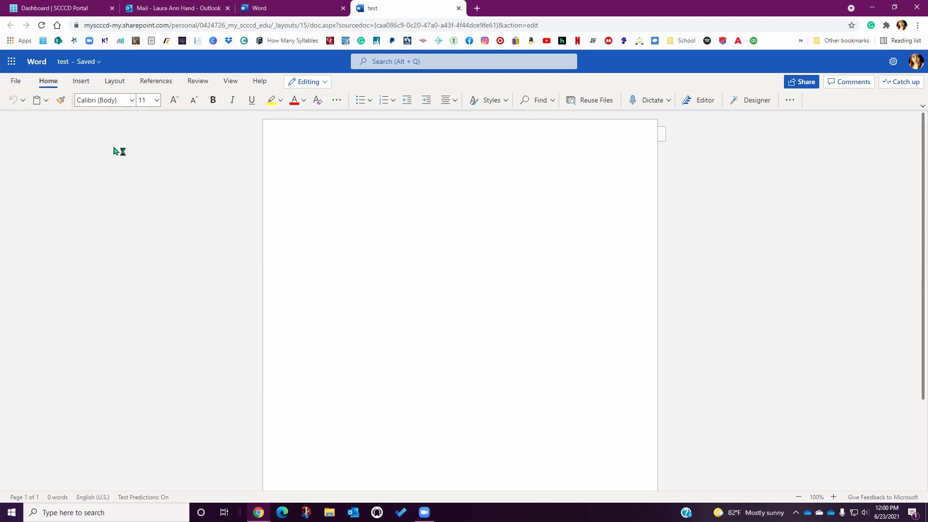
Open the custom margin settings for the document
click(118, 82)
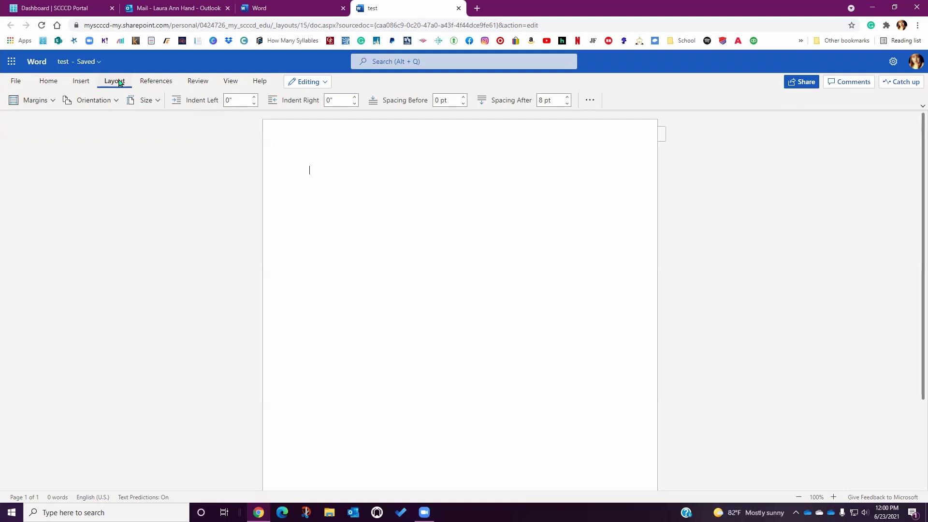
click(53, 104)
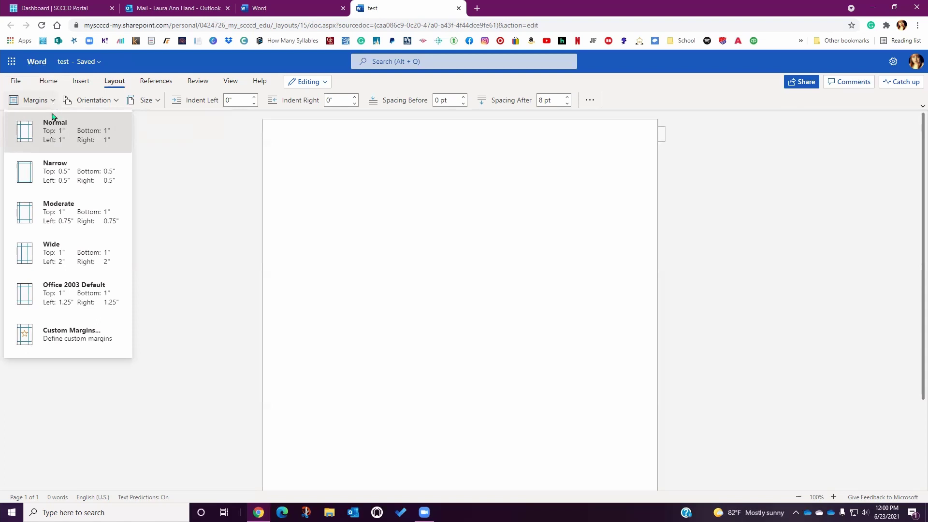
click(55, 340)
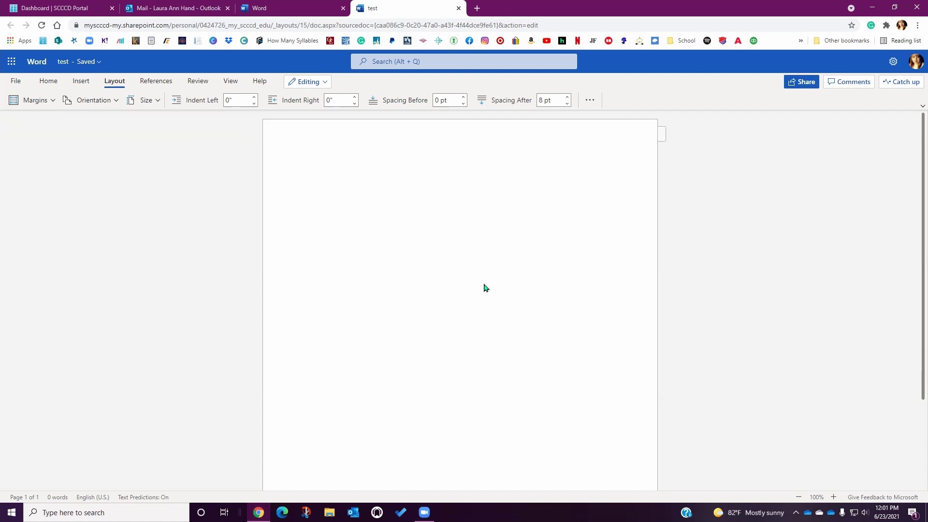
Set the paragraph's spacing after to 0 pt and line spacing to Double, and open the special indentation choices
click(590, 102)
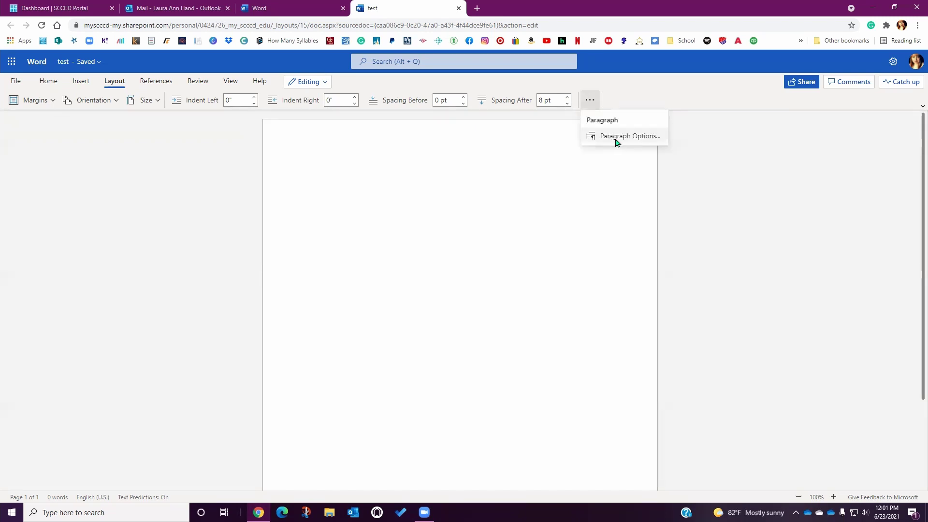
click(616, 137)
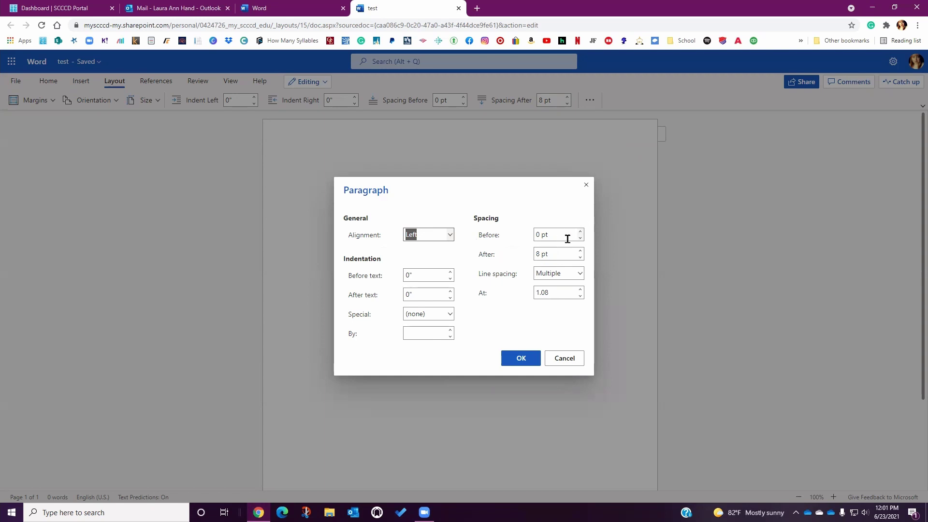
click(581, 257)
click(581, 274)
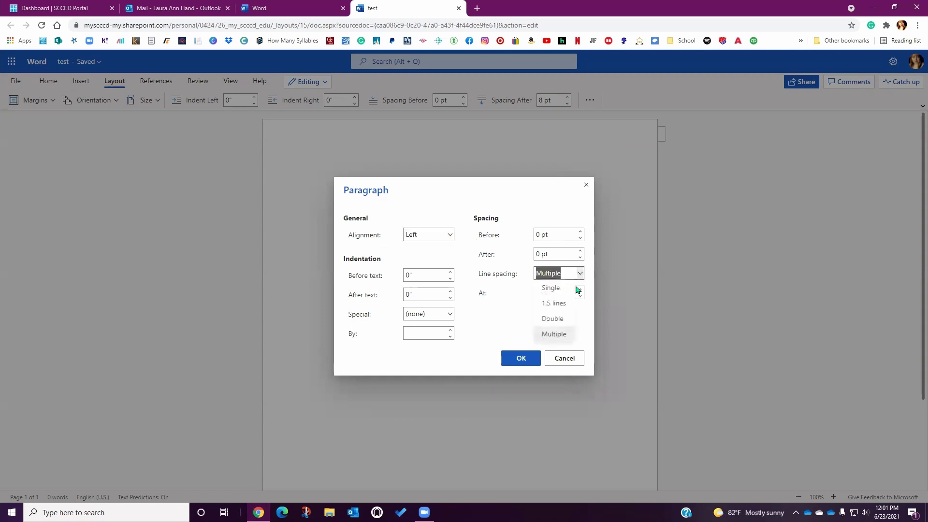
click(568, 319)
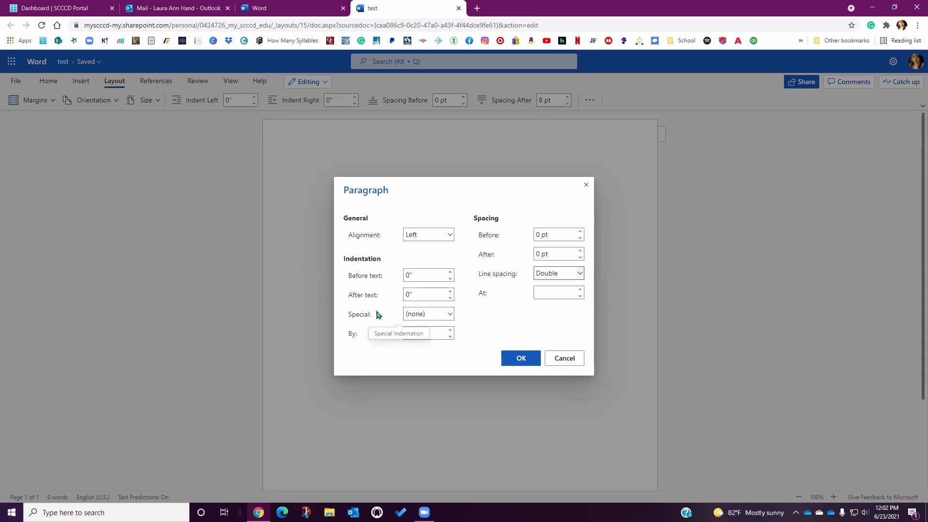
click(449, 315)
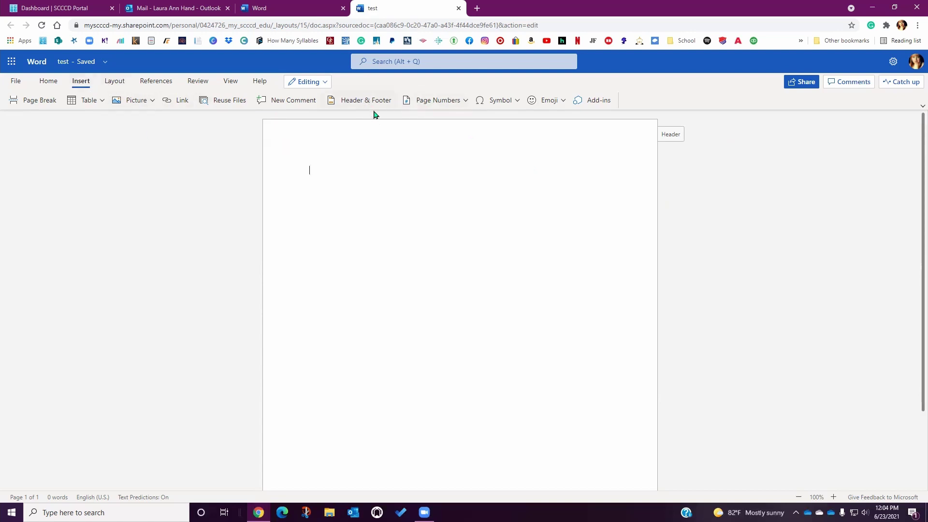
Add a right-aligned page number to the document's header and enter the author's last name before it
click(439, 106)
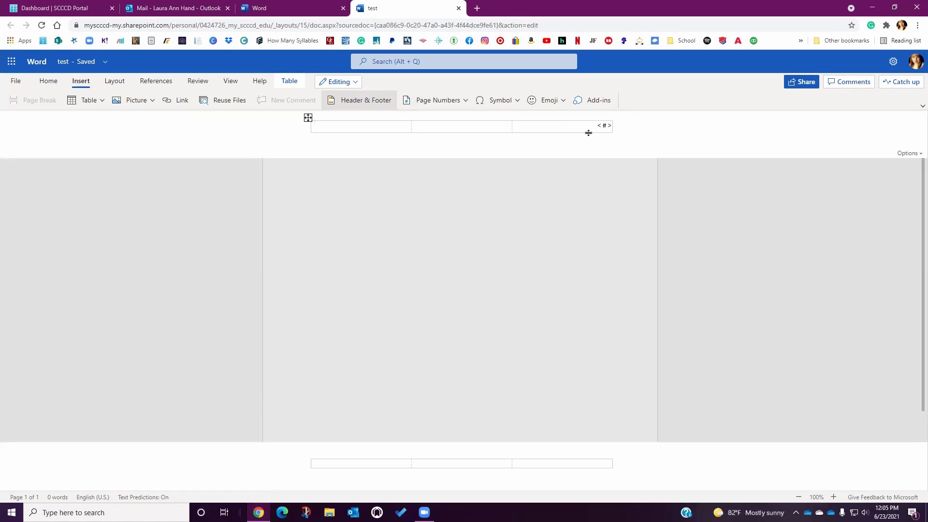
click(465, 101)
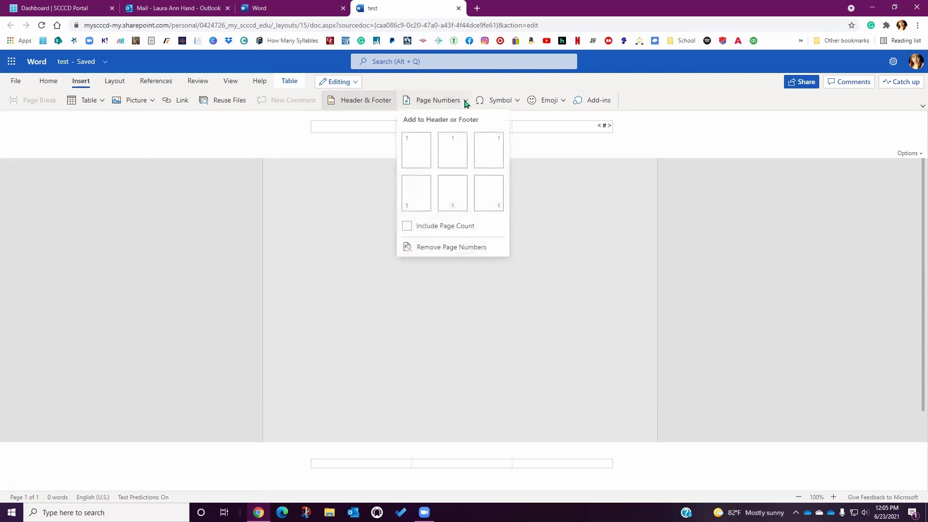
click(496, 149)
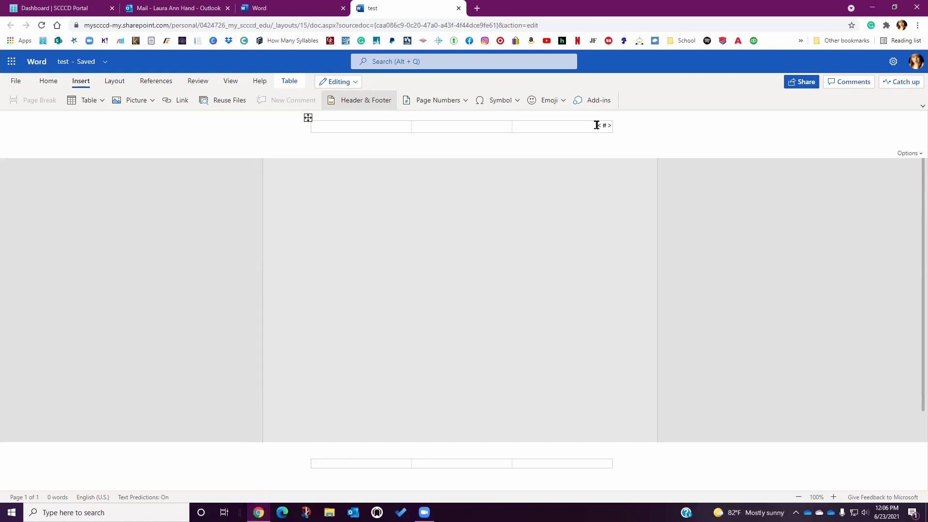
text(Hand)
Format the last name and page number in the header as Times New Roman, size 12, and return to the document body
drag(534, 126, 638, 129)
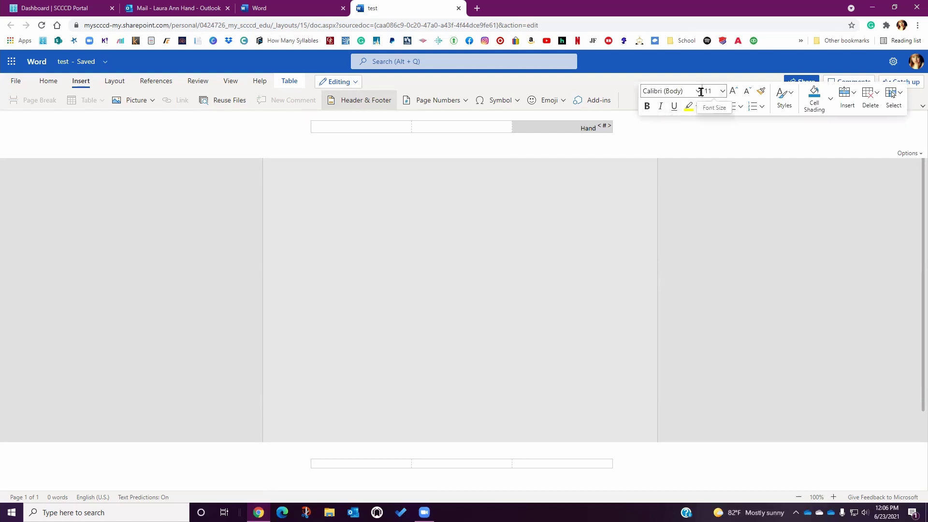
click(719, 138)
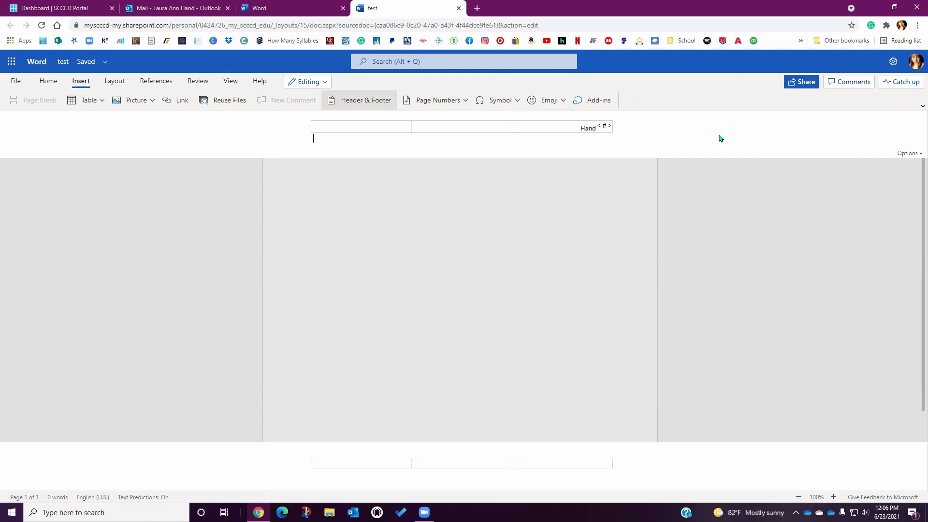
click(652, 134)
click(48, 81)
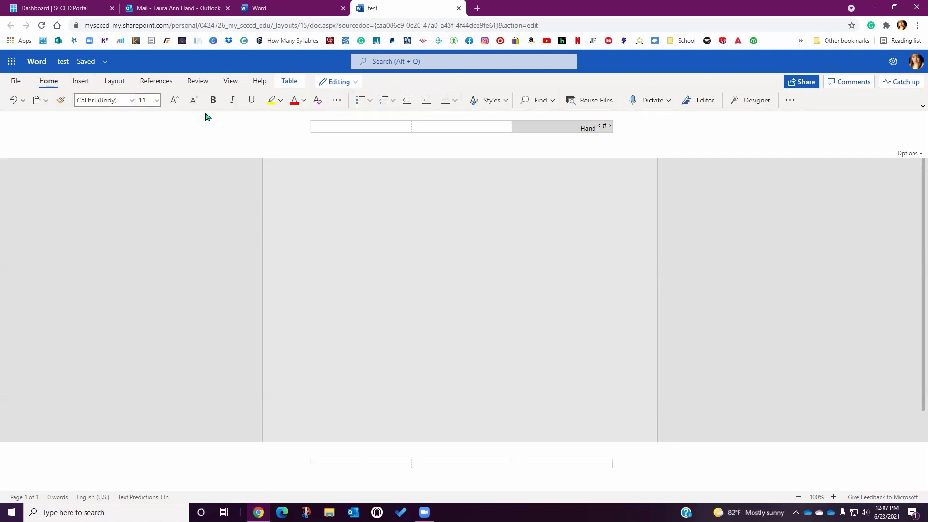
click(132, 100)
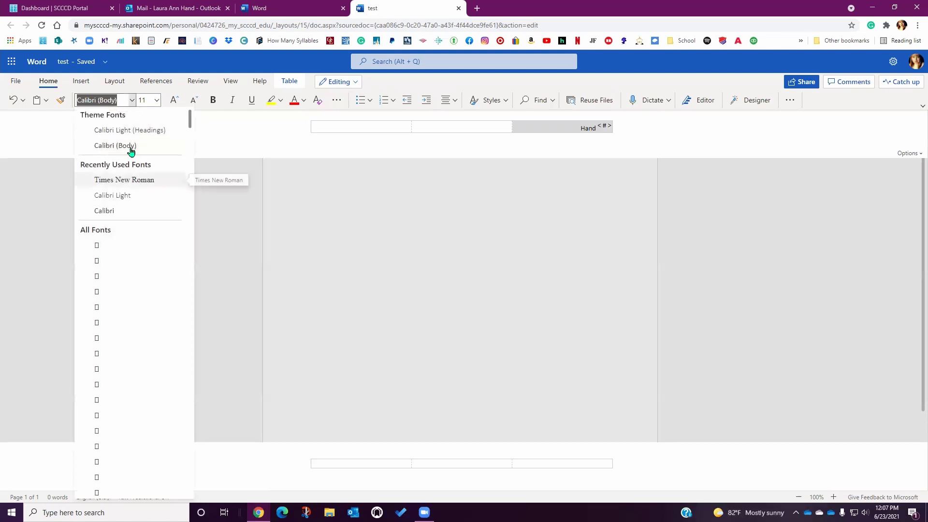
click(132, 179)
click(158, 100)
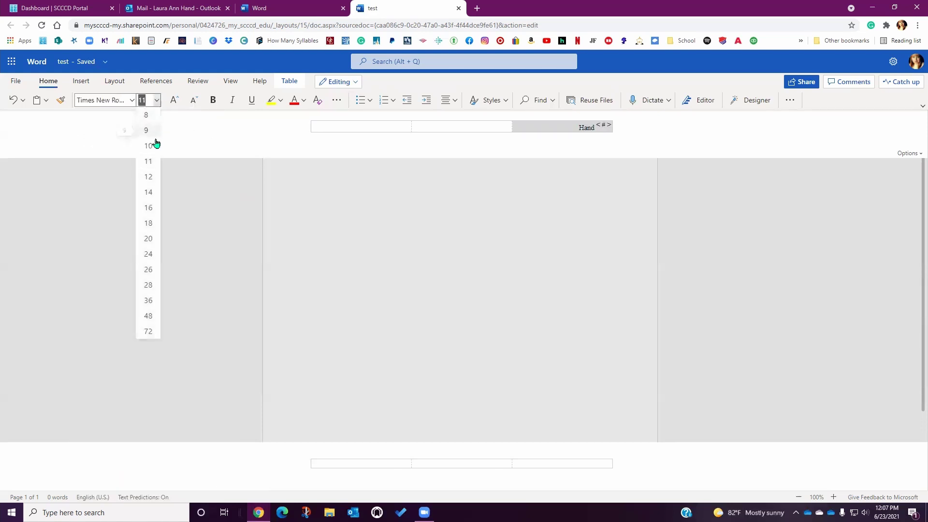
click(149, 179)
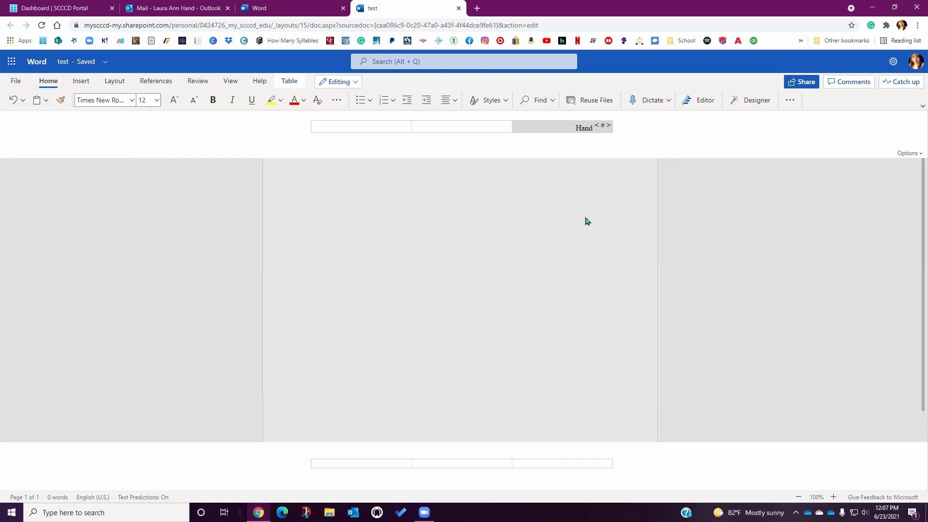
double_click(539, 228)
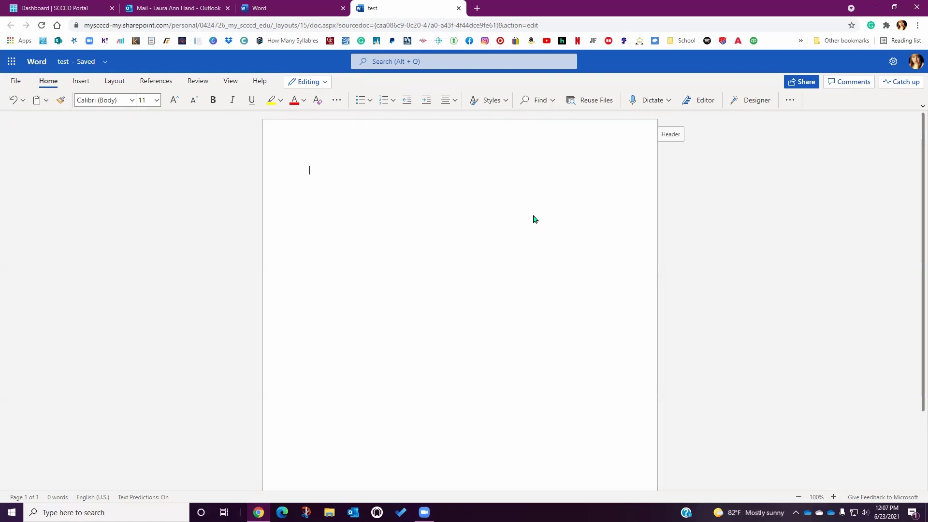
click(674, 141)
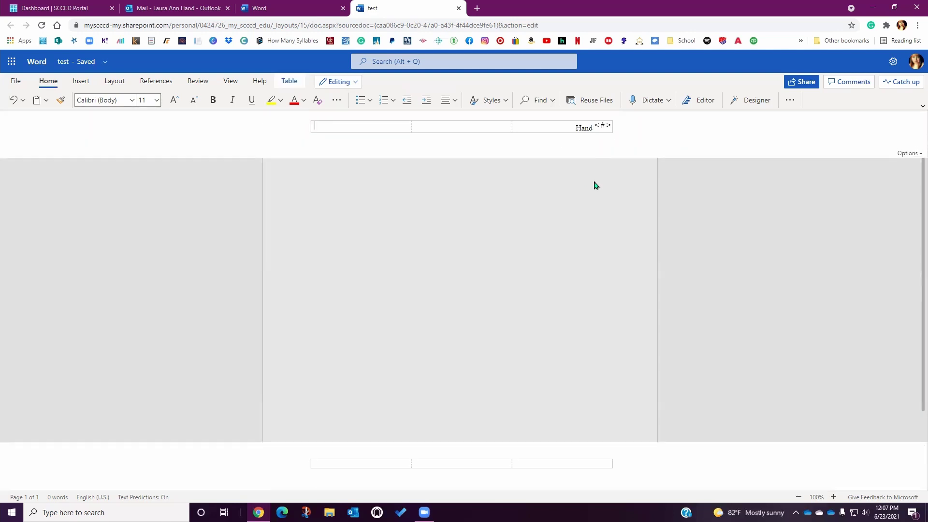
click(566, 219)
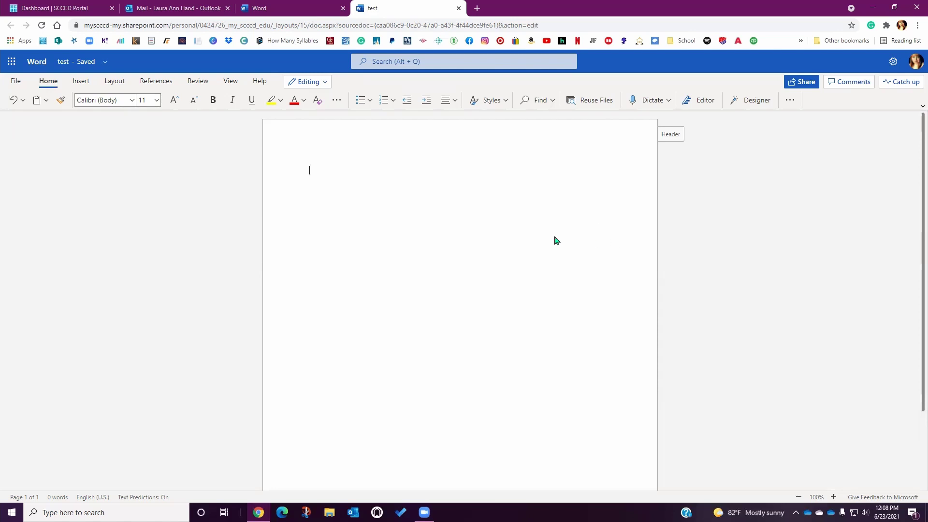
Rename the document as Essay 1
click(78, 68)
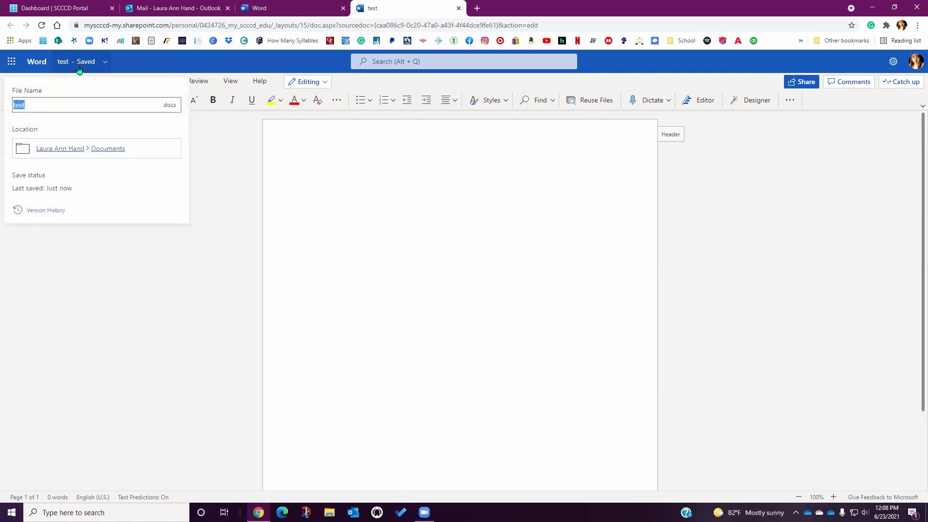
text(Essay 1)
key(Return)
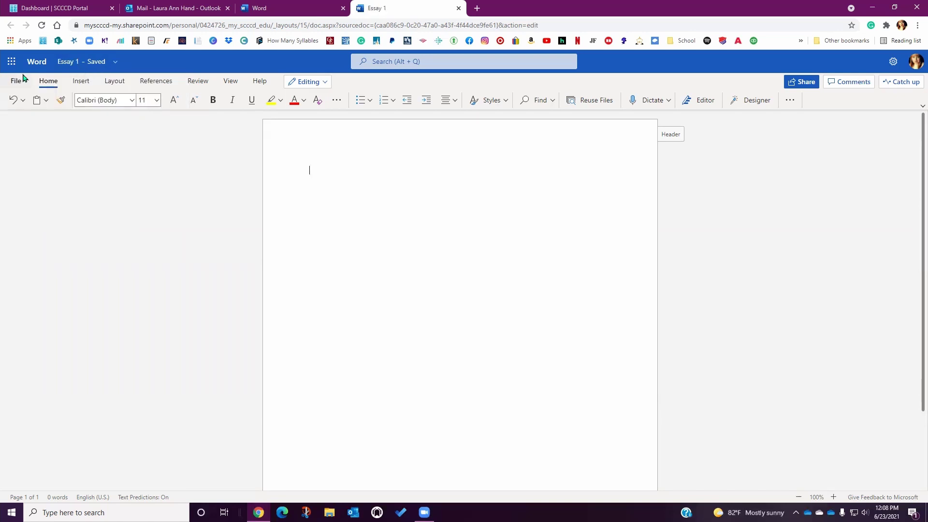
Look over the online document's file options, including the save-as and download choices and the sharing options
click(16, 81)
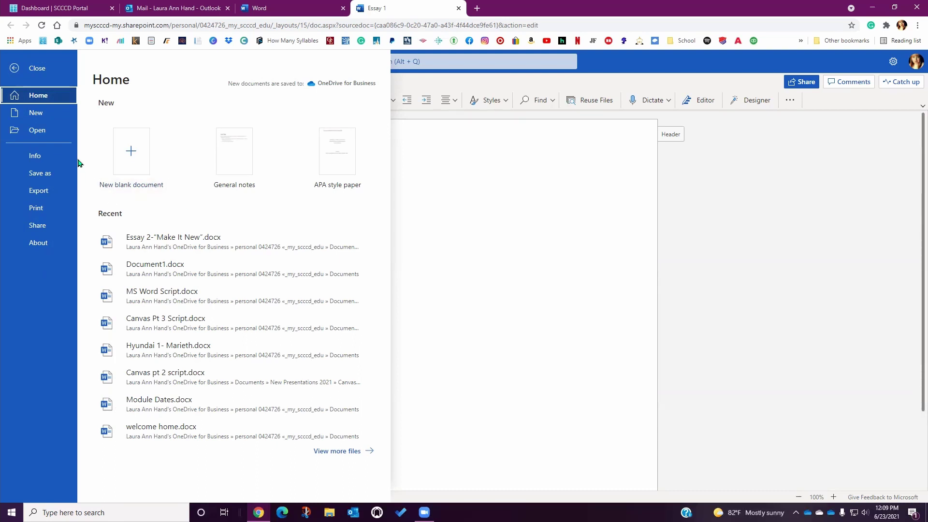
click(50, 179)
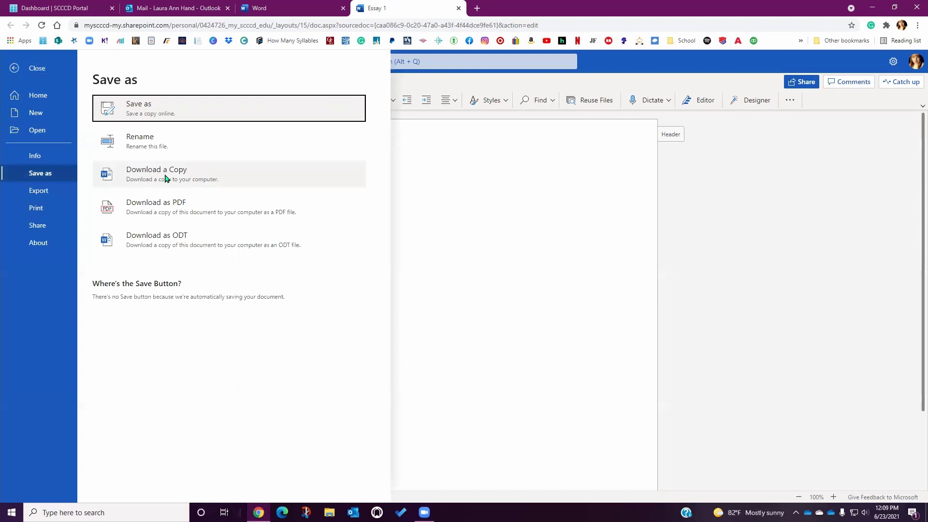
click(53, 227)
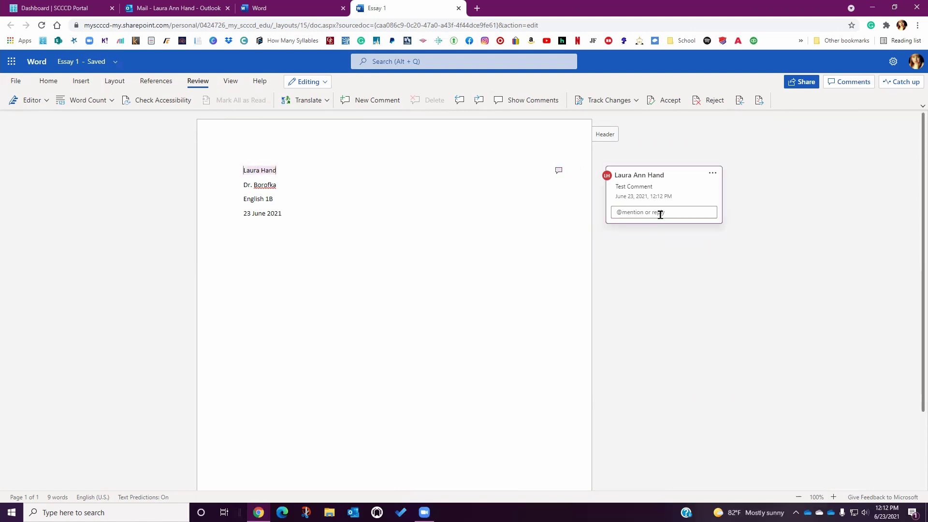
Show all comments in the document and view the actions available for the test comment's thread
click(525, 100)
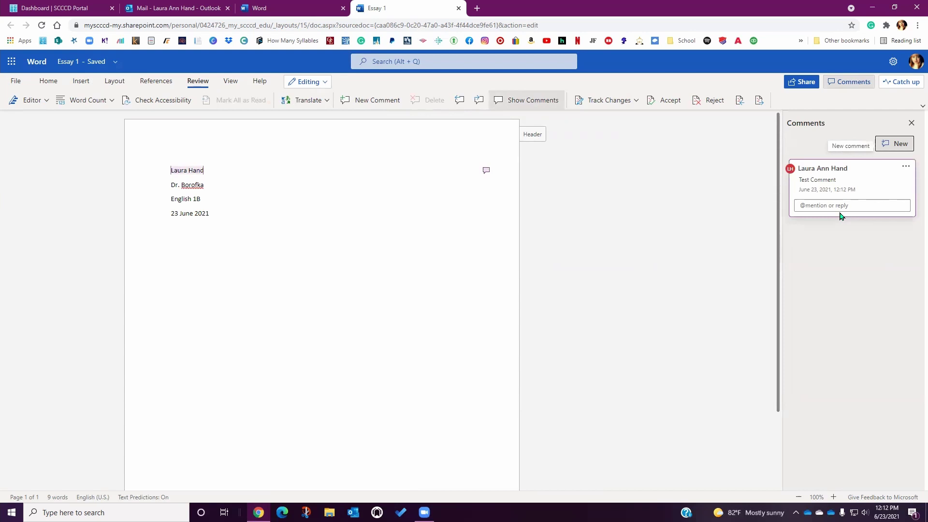
click(905, 167)
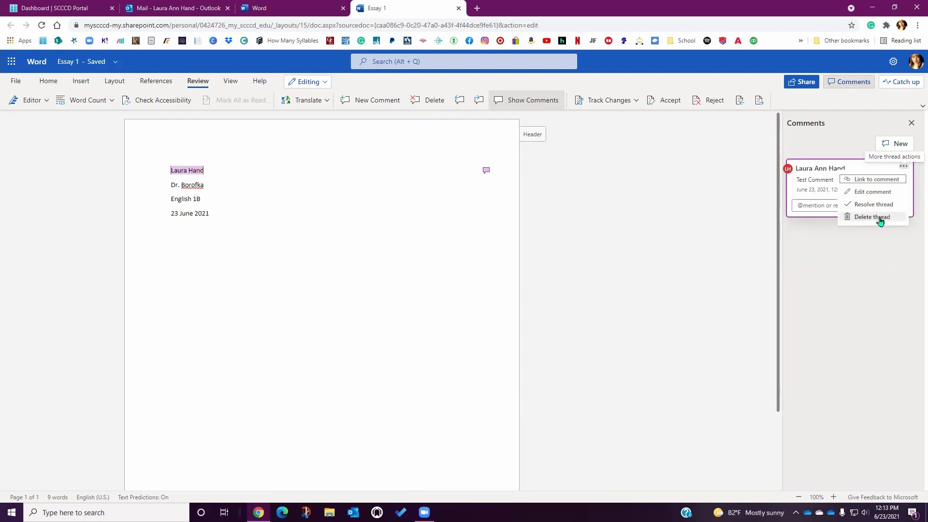
click(877, 245)
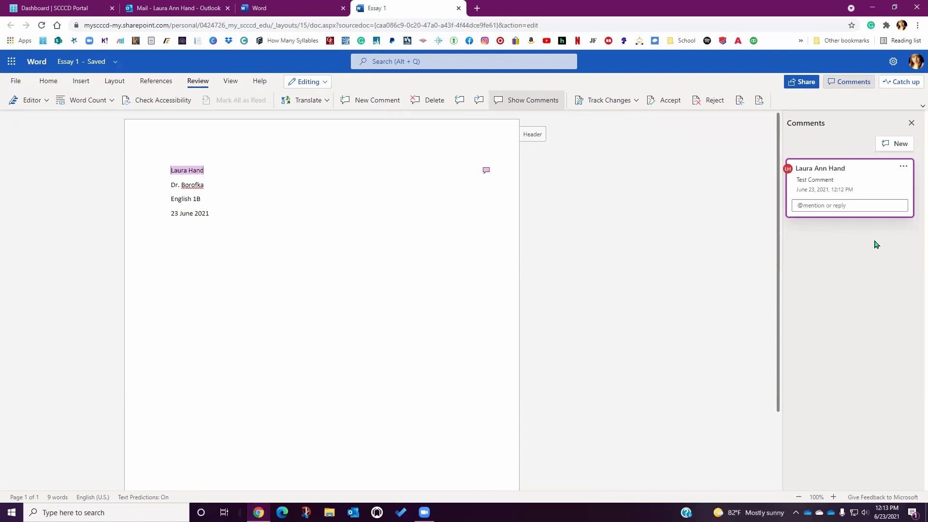
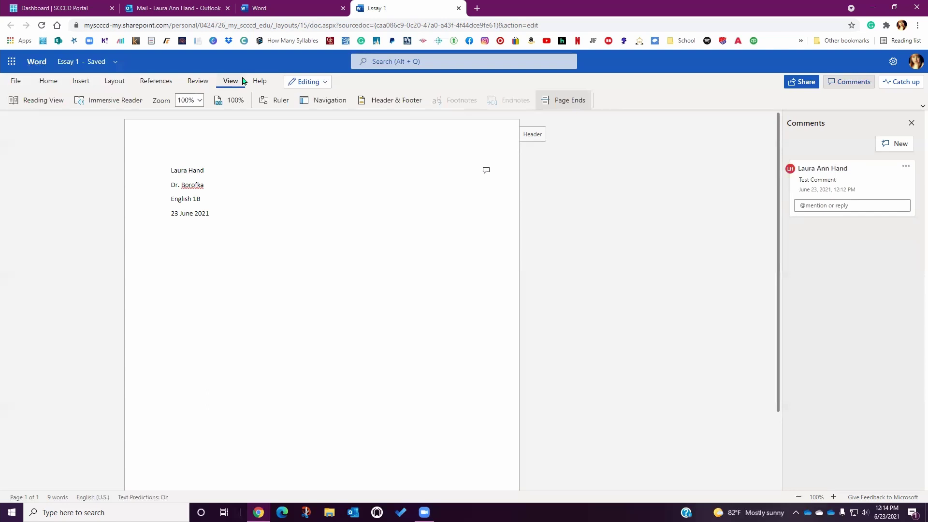
Switch the Page Ends display off and on again, and look over the reference and insertion commands
click(572, 103)
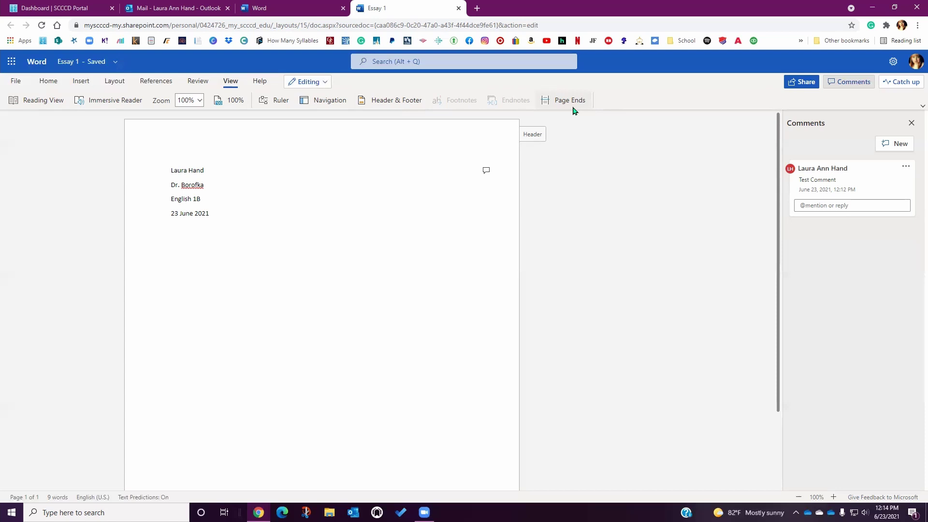
click(574, 105)
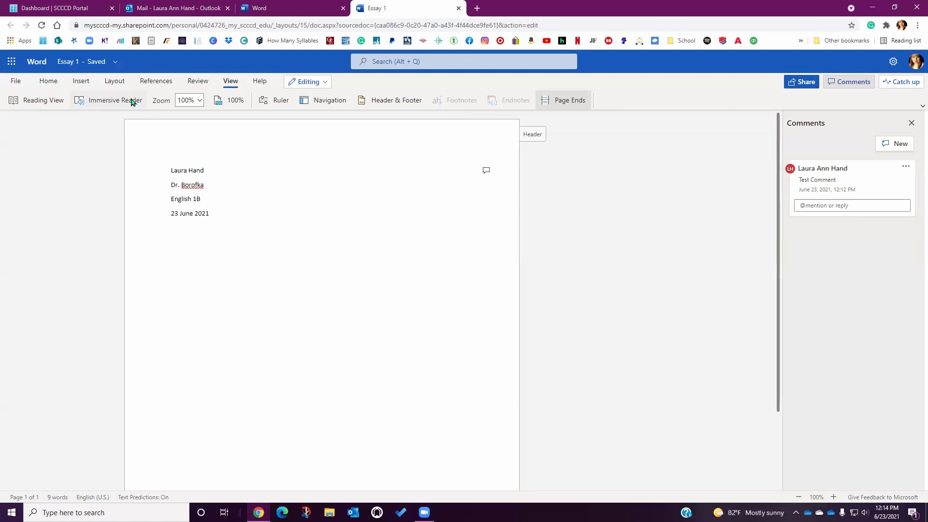
click(156, 81)
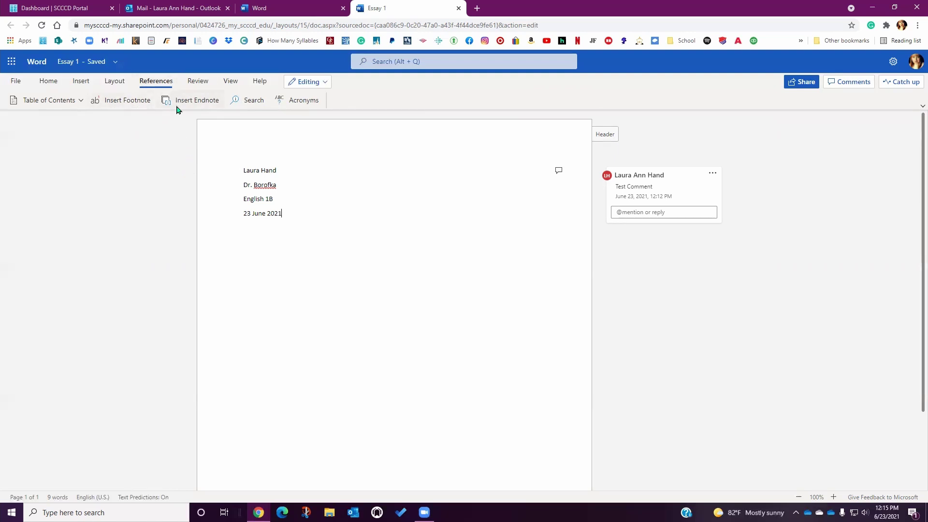
click(81, 81)
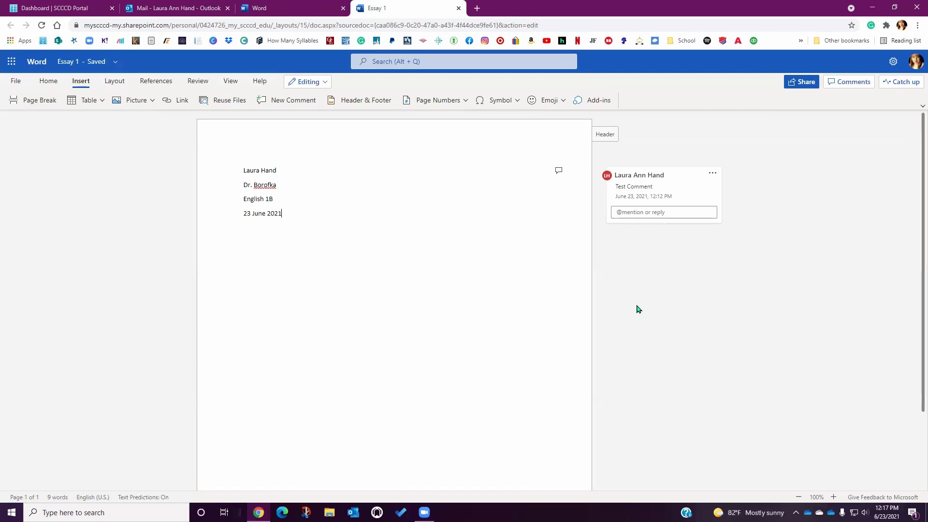
Minimize the browser and launch the Word desktop application from the Windows desktop
click(869, 8)
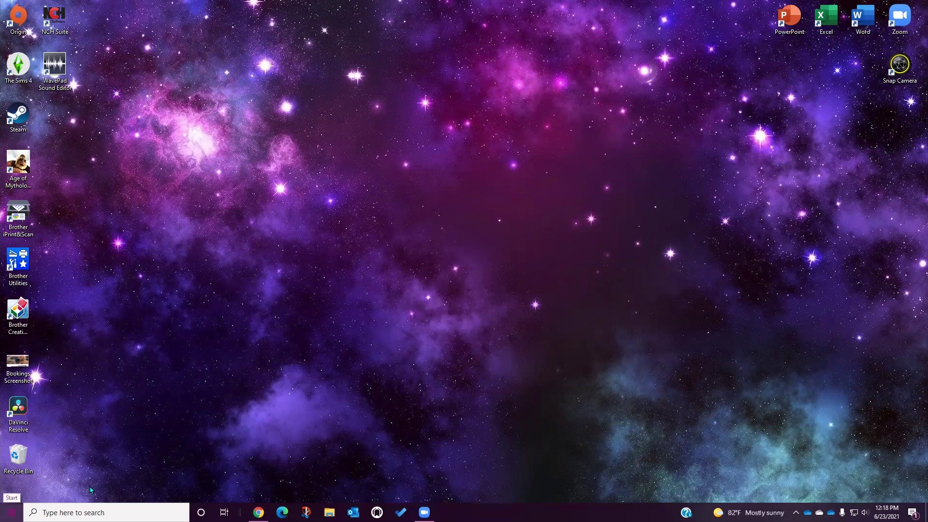
click(866, 20)
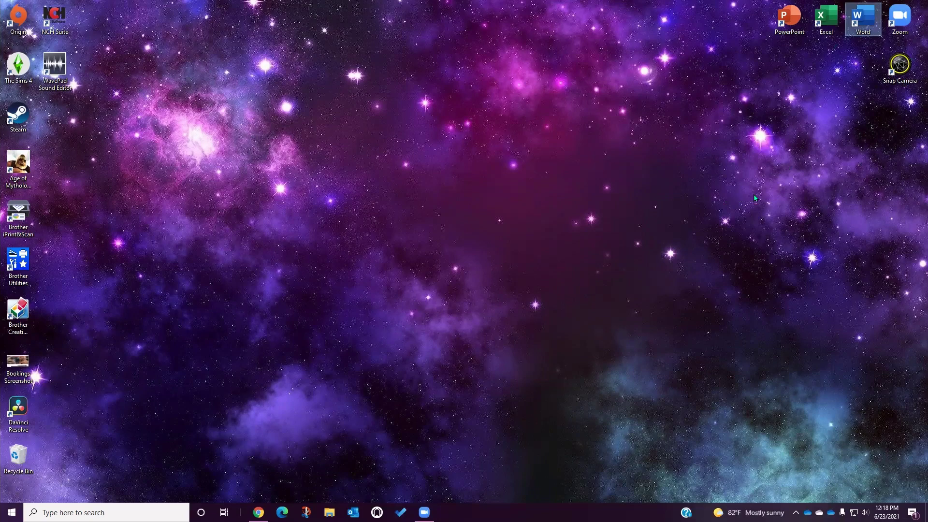
double_click(861, 27)
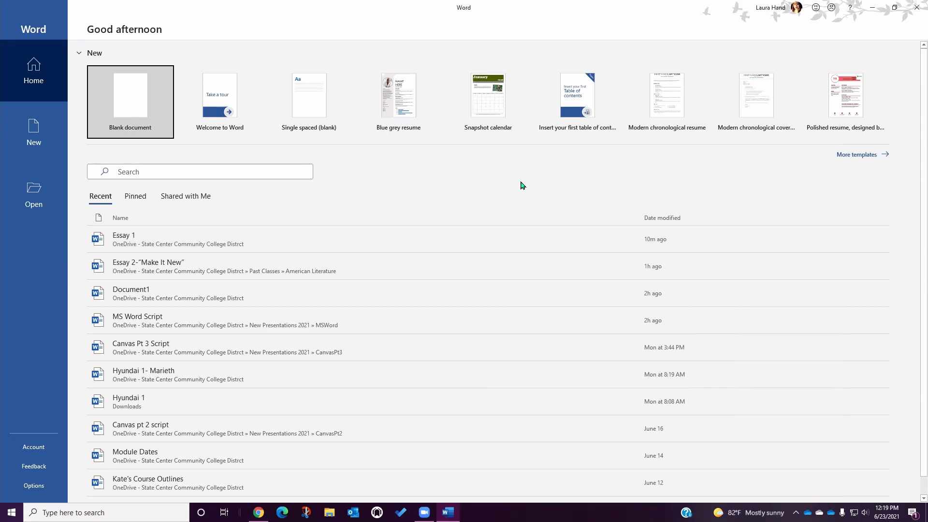
Switch back to Essay 1 in the browser and review its save-as and download options
mouse_move(258, 513)
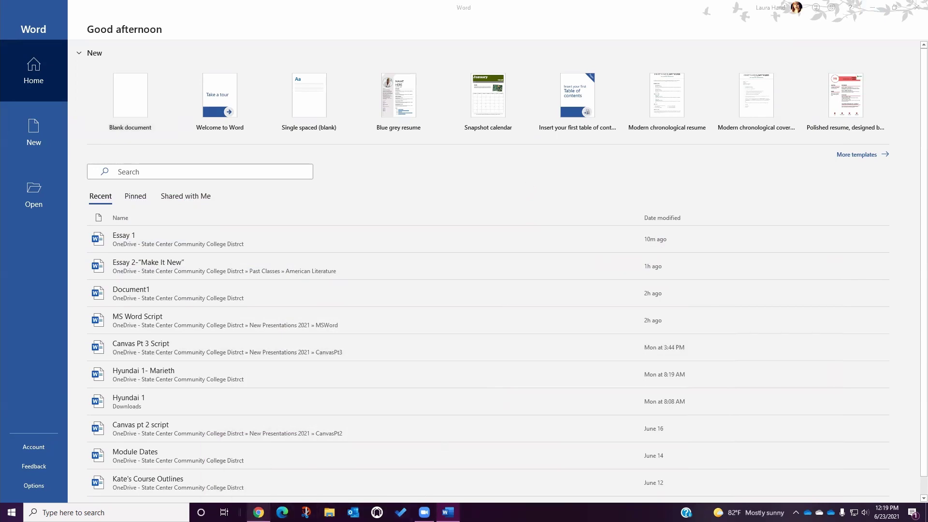
click(259, 464)
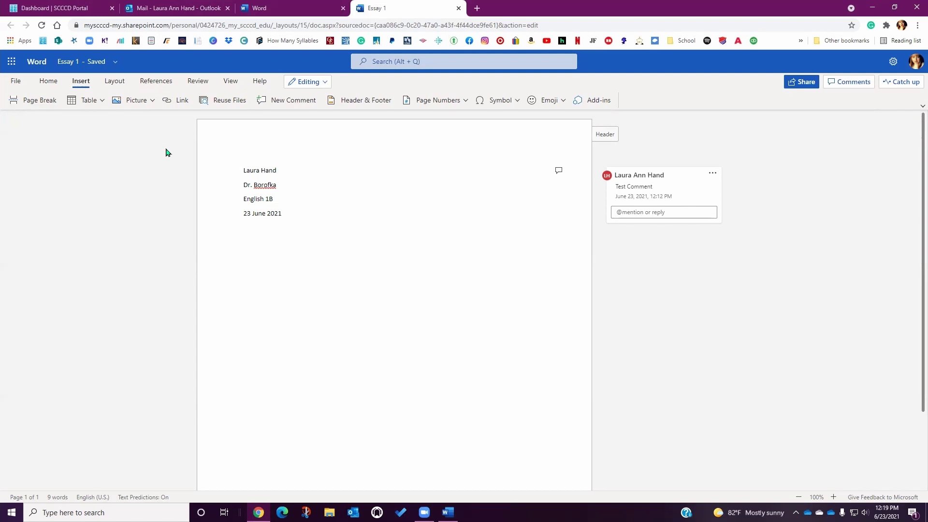
click(15, 80)
click(47, 174)
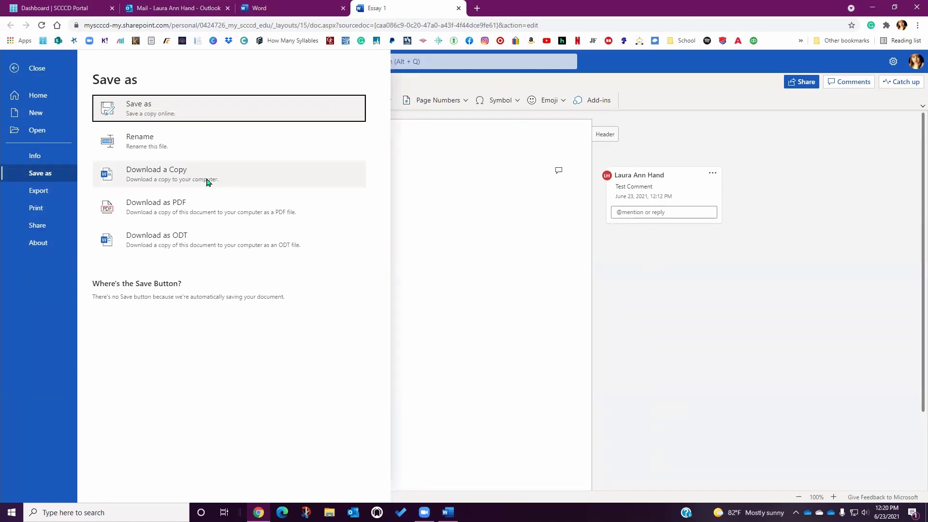
click(438, 194)
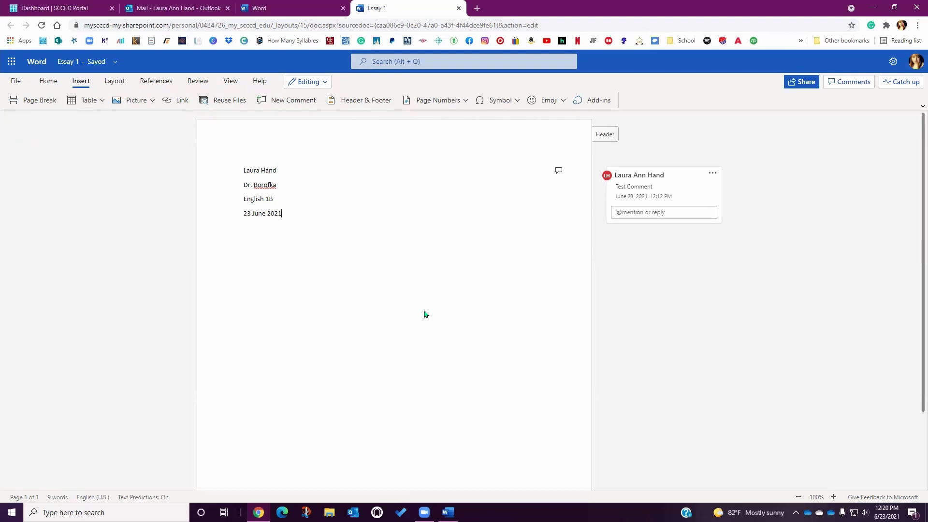
Open Essay 1 from the browser in the Word desktop app and look over the file options there
click(326, 83)
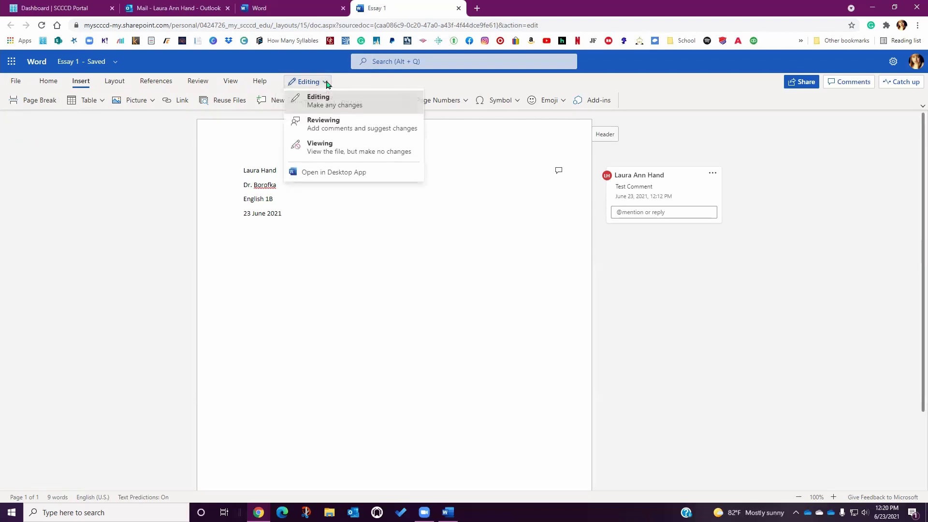
click(347, 173)
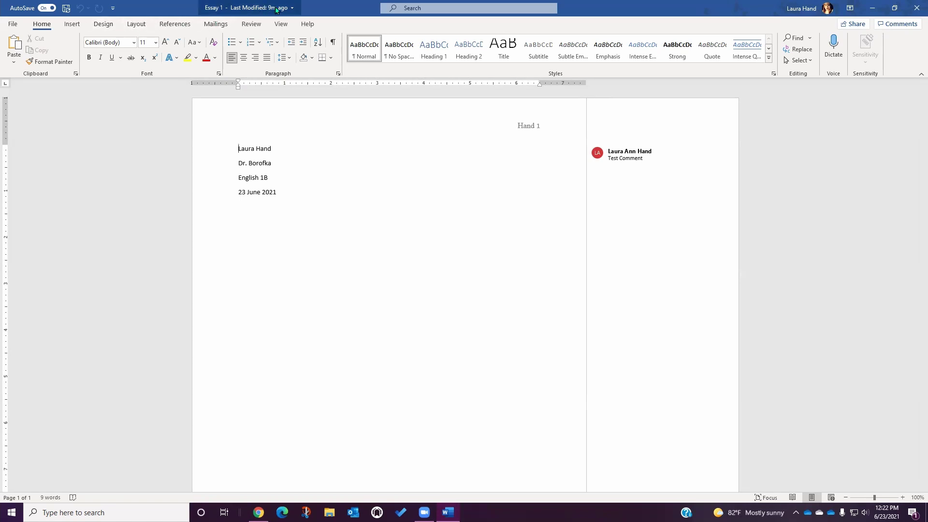
click(14, 25)
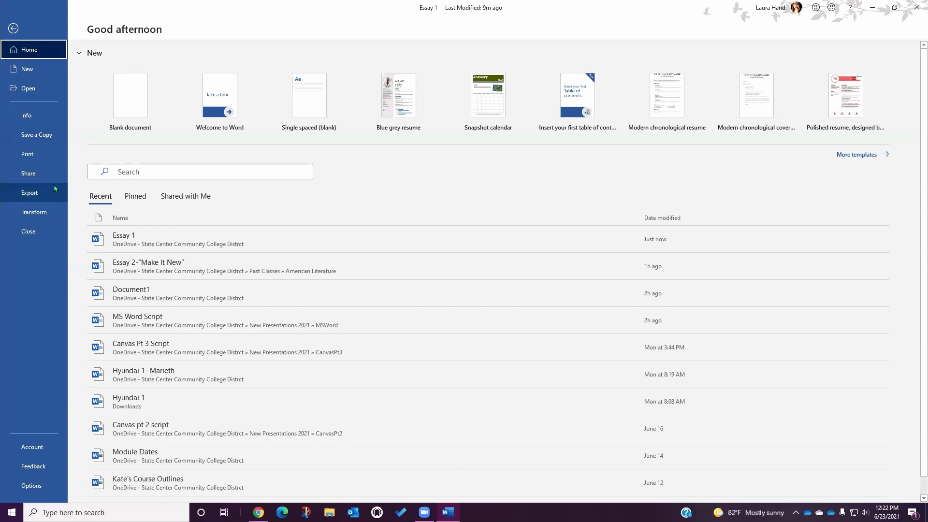
click(19, 31)
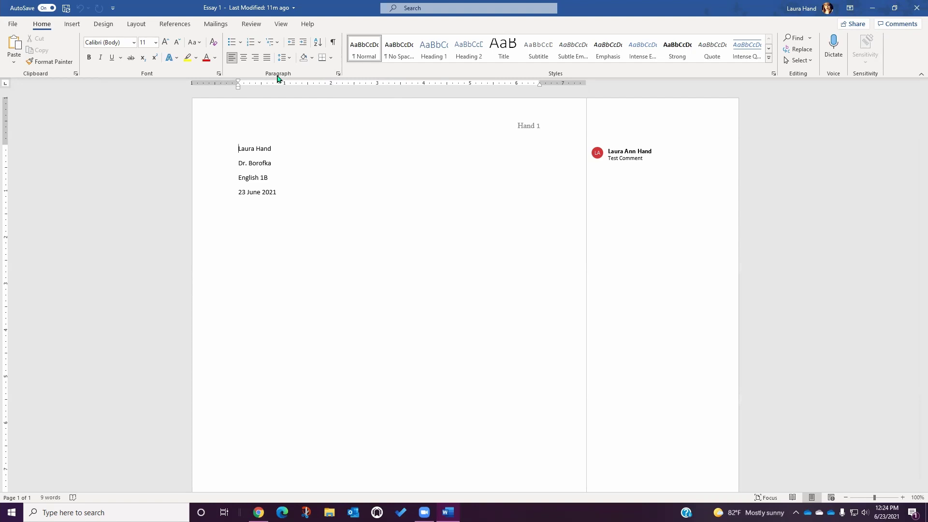
Set the first paragraph's spacing after to 0 pt, line spacing to Double, and no added space between paragraphs of the same style
click(338, 74)
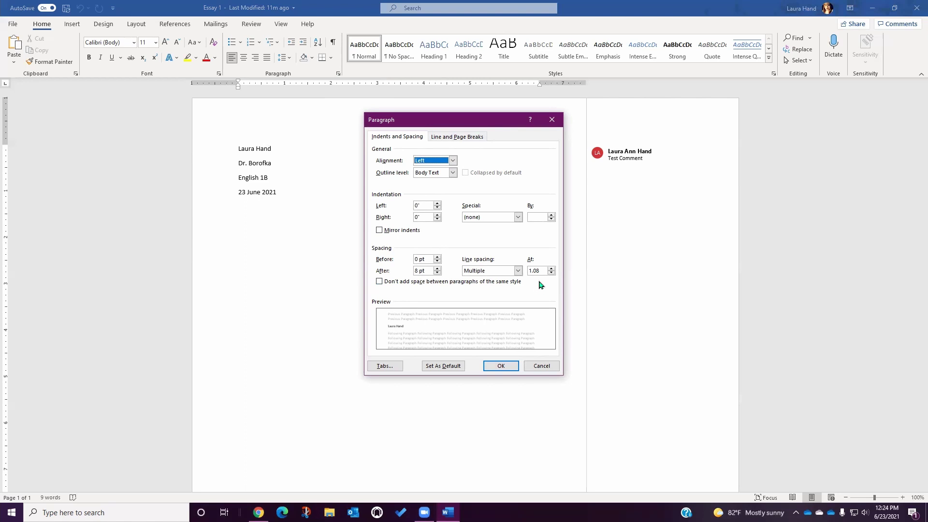
click(437, 274)
click(438, 269)
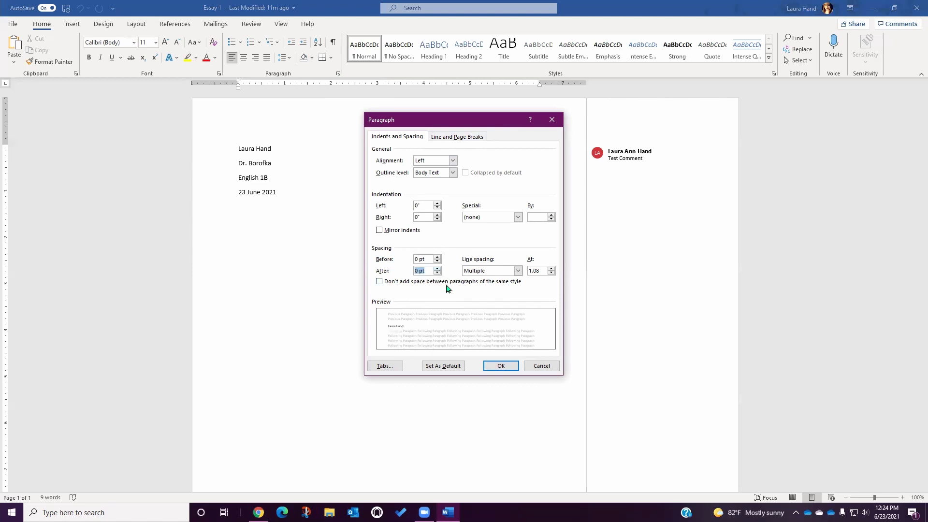
click(379, 282)
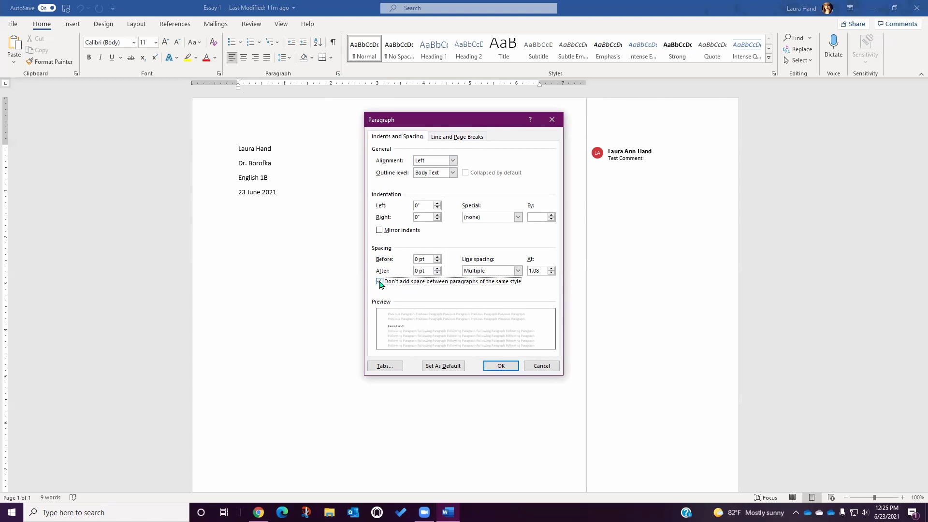
click(517, 271)
click(512, 292)
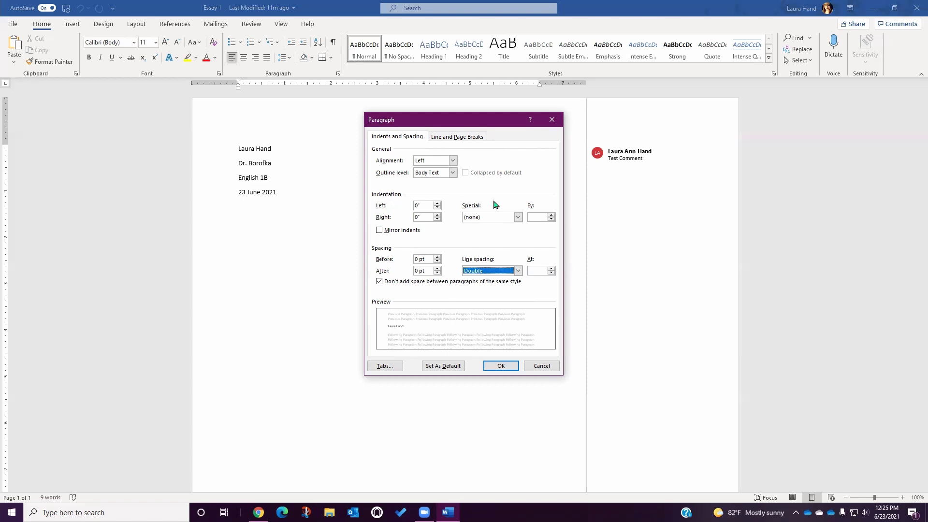
click(519, 217)
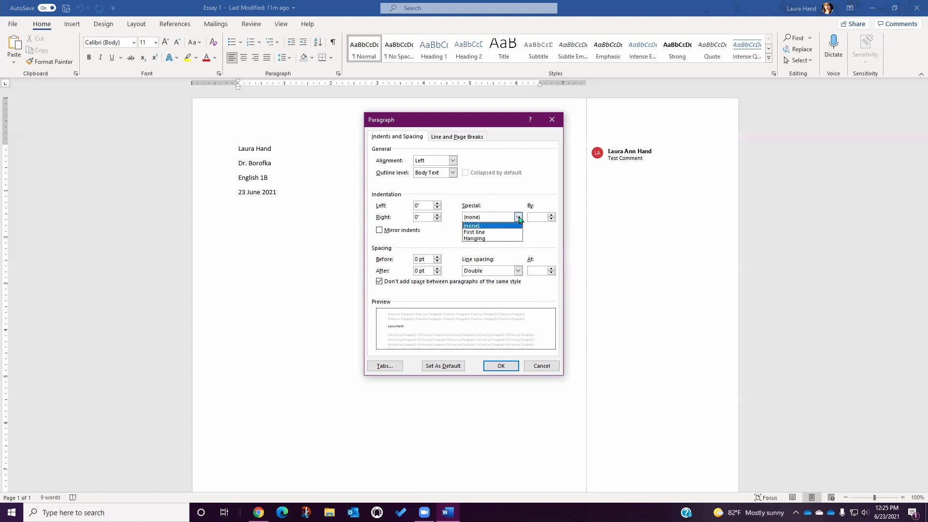
click(545, 168)
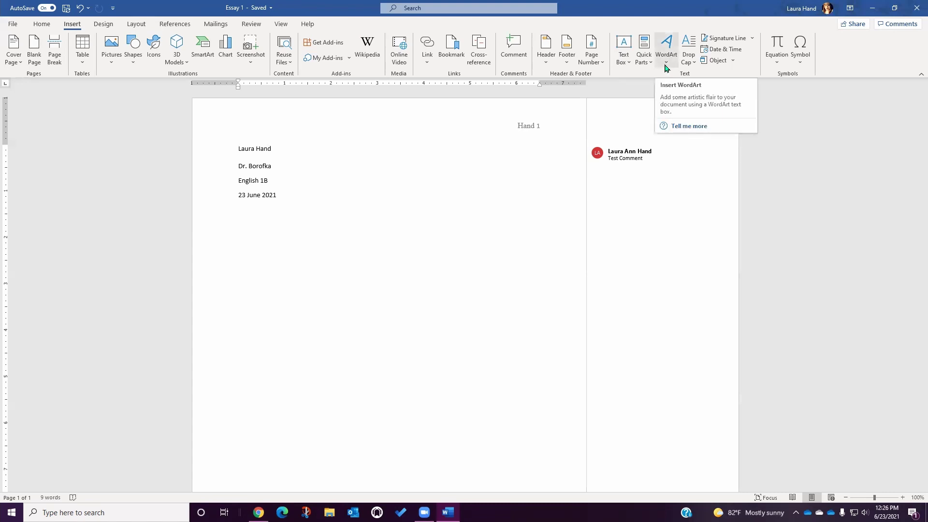
Open the document's header for editing and close it again
double_click(498, 121)
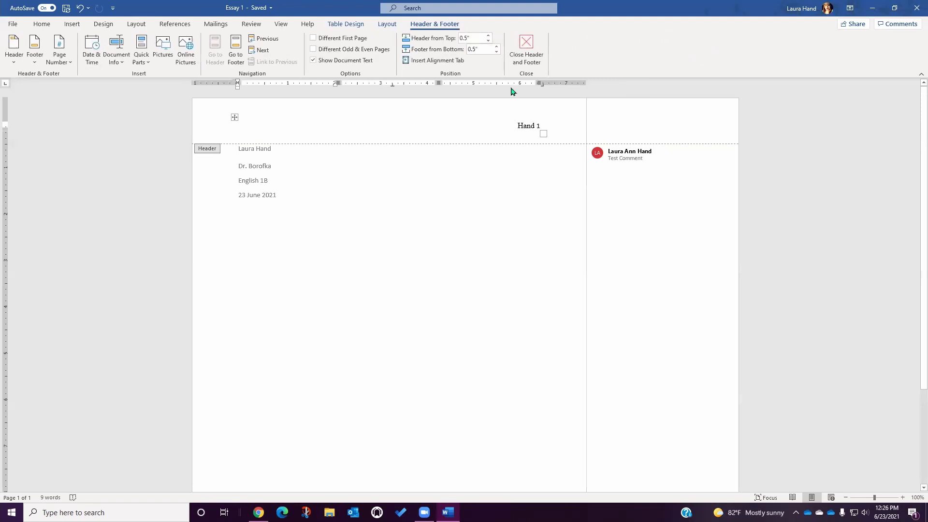
click(528, 46)
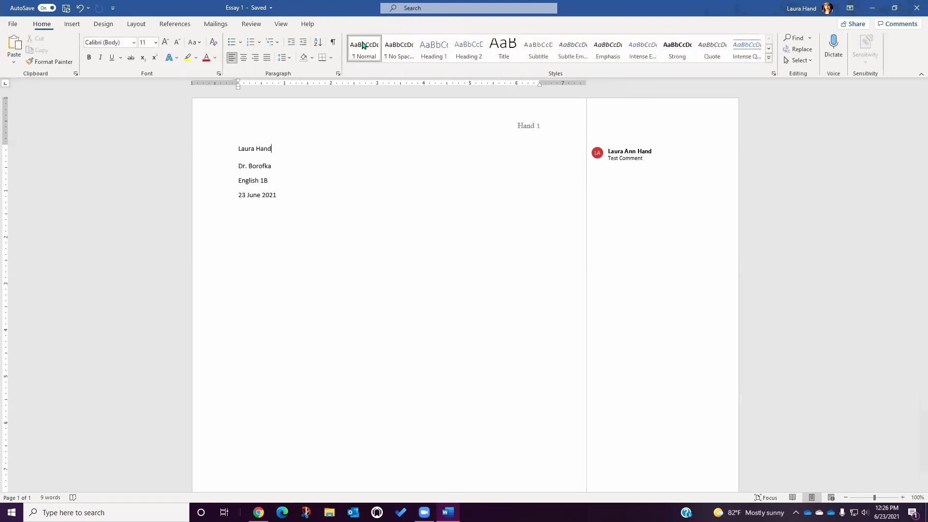
Reopen the header and examine the page number styles for the top of the page, including Plain Number 3
click(77, 25)
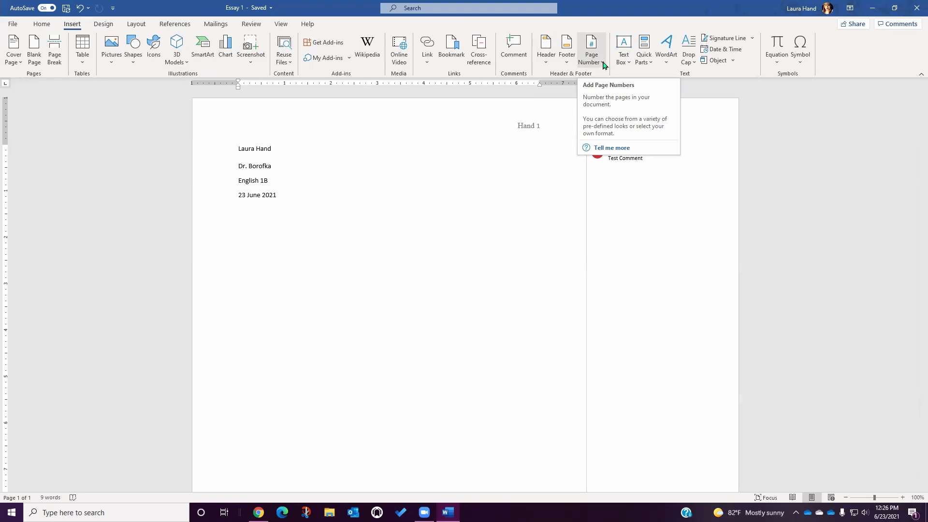
double_click(437, 103)
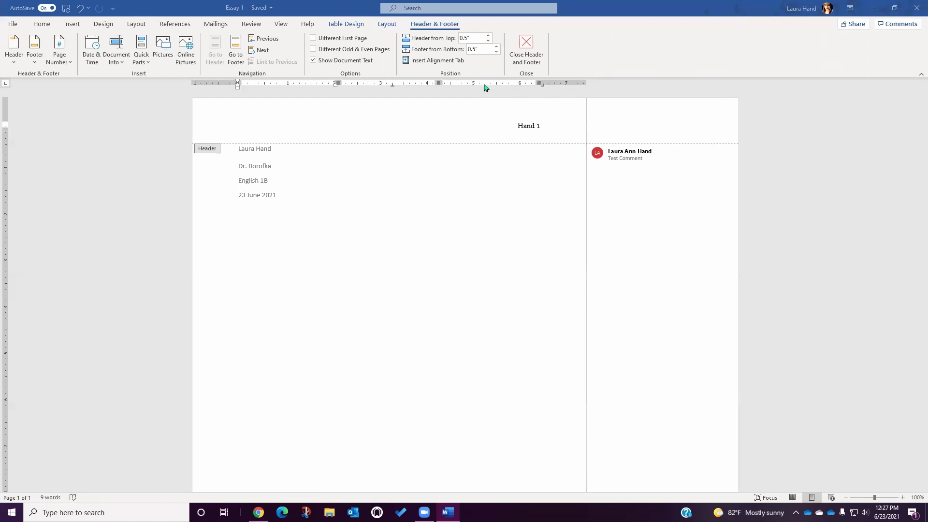
click(67, 64)
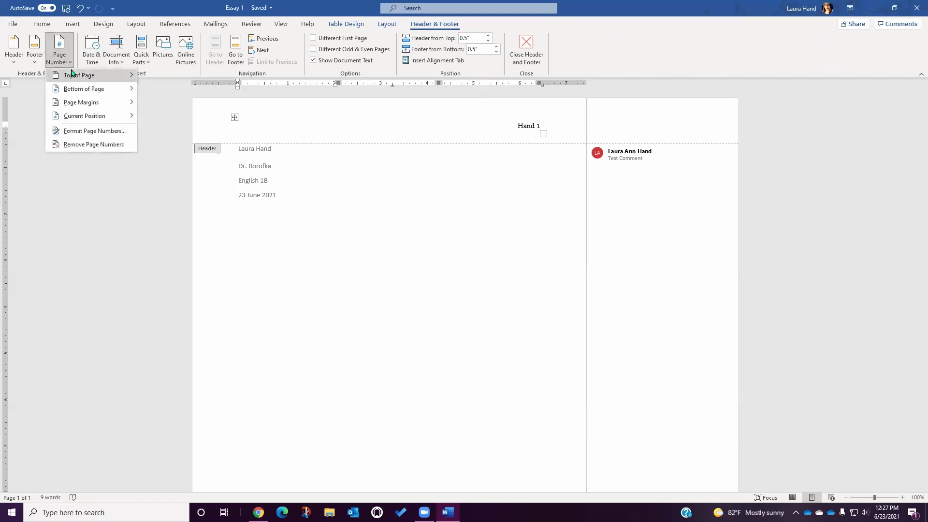
mouse_move(65, 77)
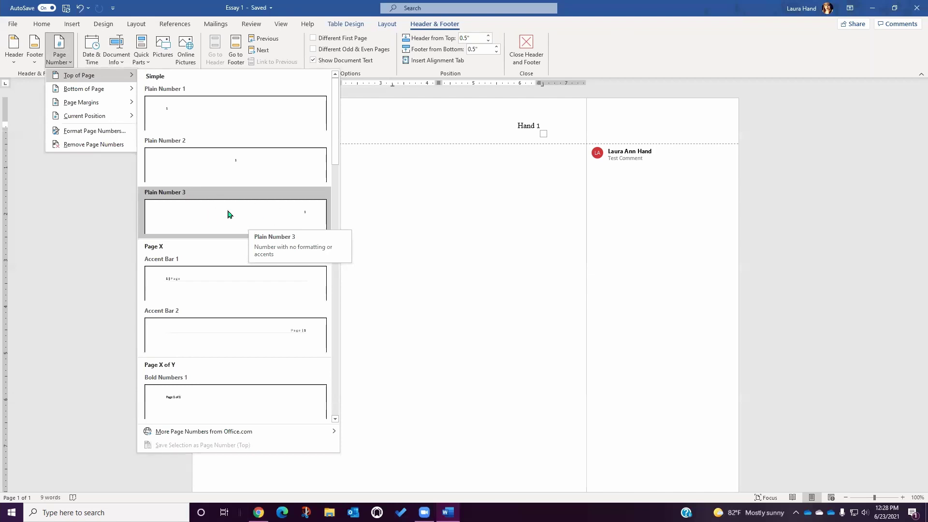
click(400, 201)
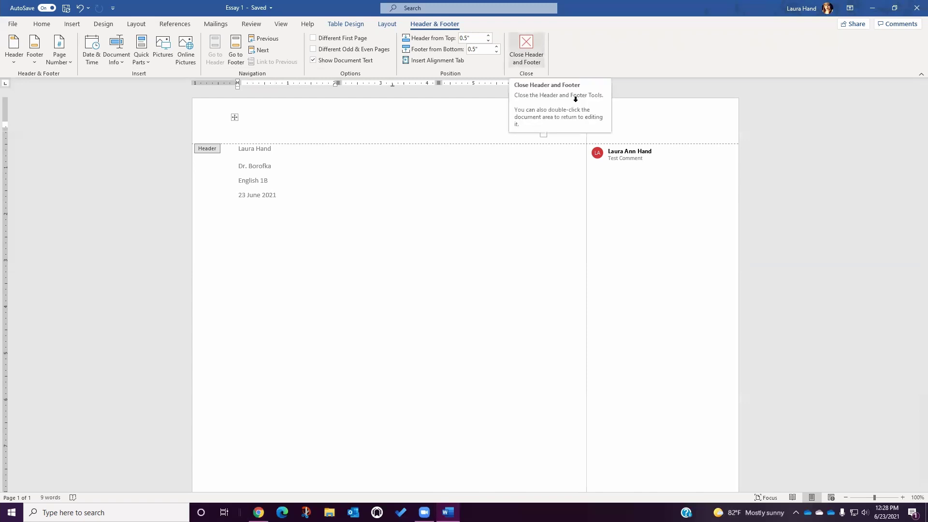
Close the header and look over the document's layout, citation and reviewing tools, including the comment navigation and display options
double_click(459, 227)
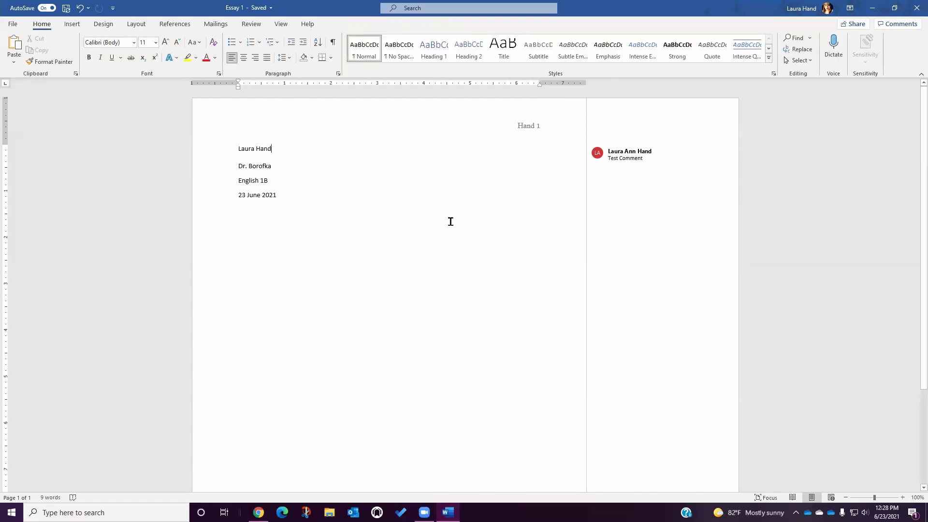
click(137, 25)
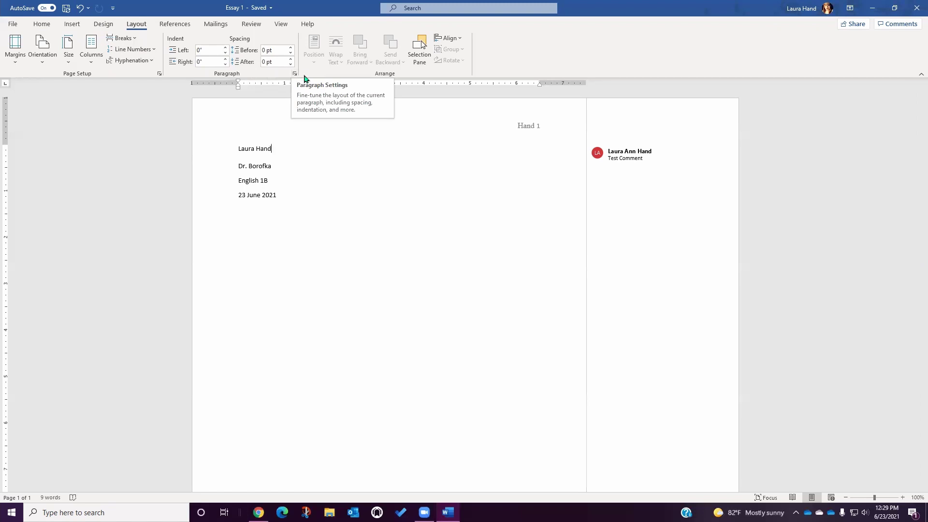
click(184, 28)
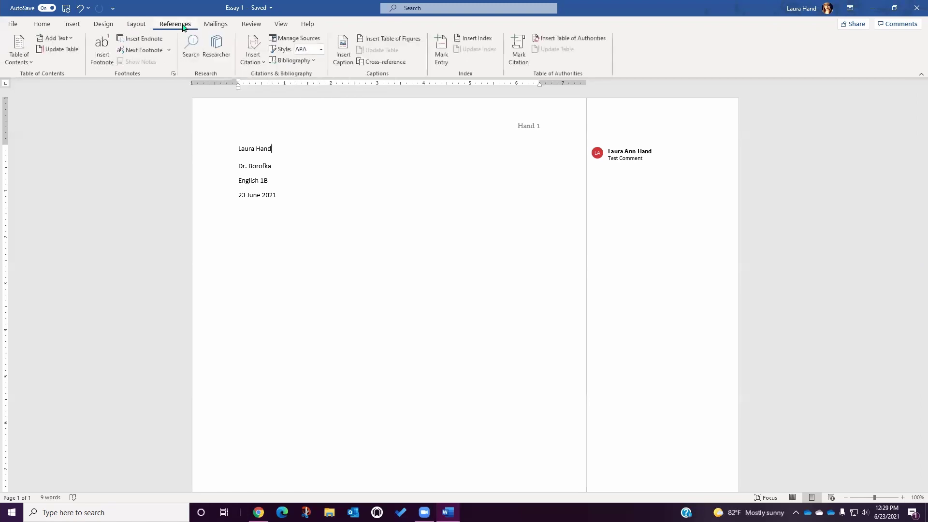
click(251, 23)
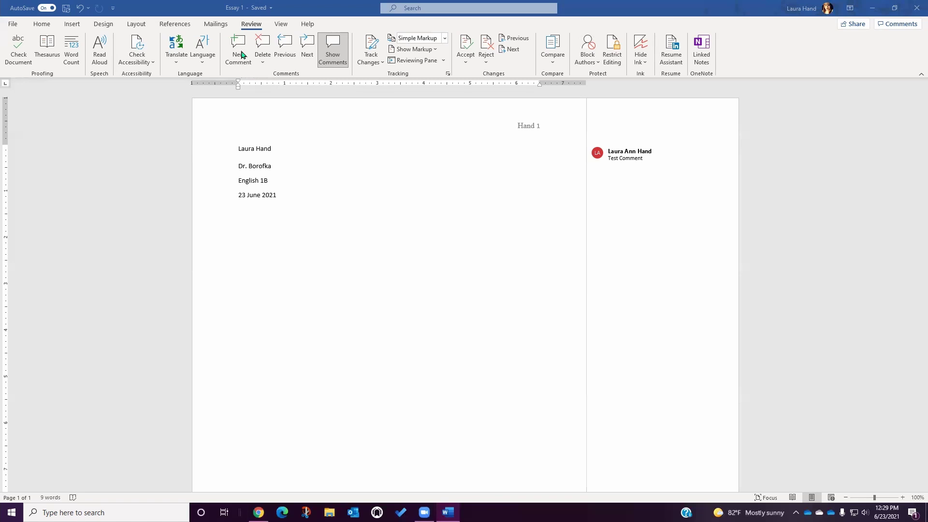
click(285, 60)
click(331, 53)
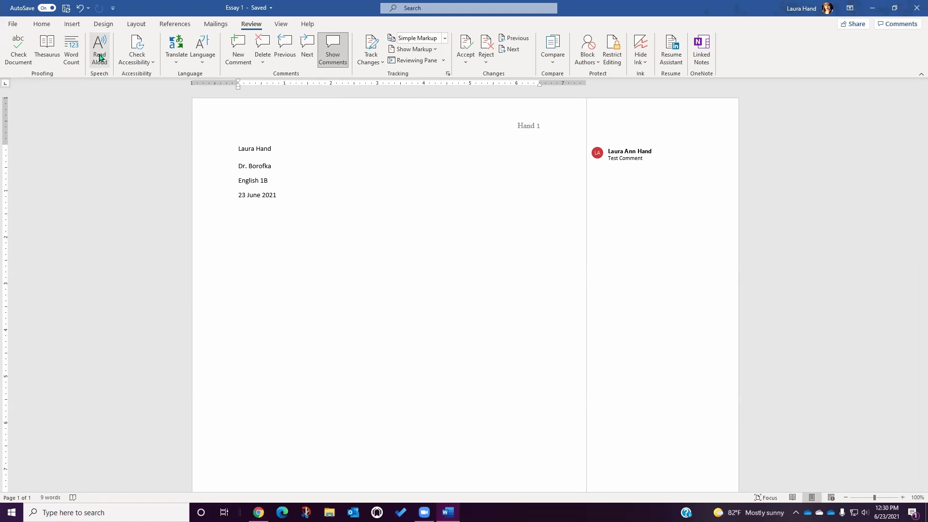
Show the page gridlines briefly, hide them again, and display the Navigation Pane beside the document
click(280, 25)
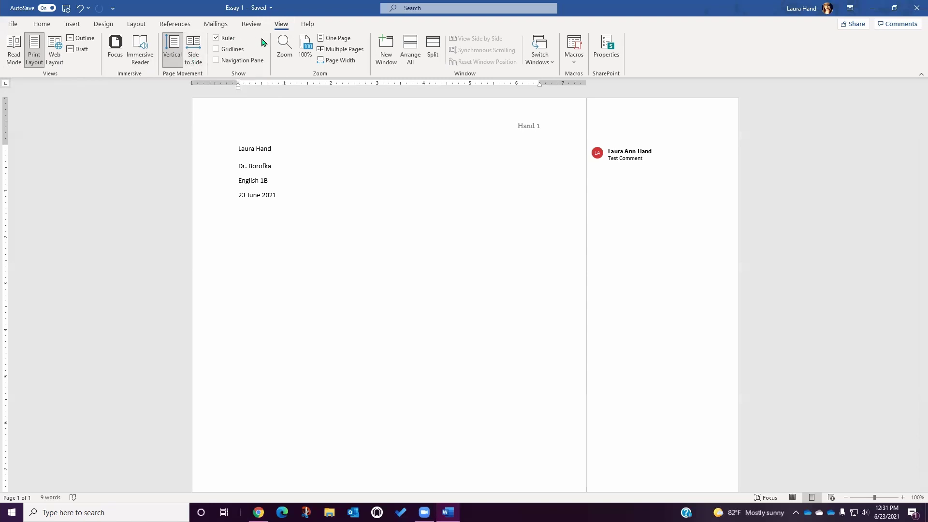
click(217, 49)
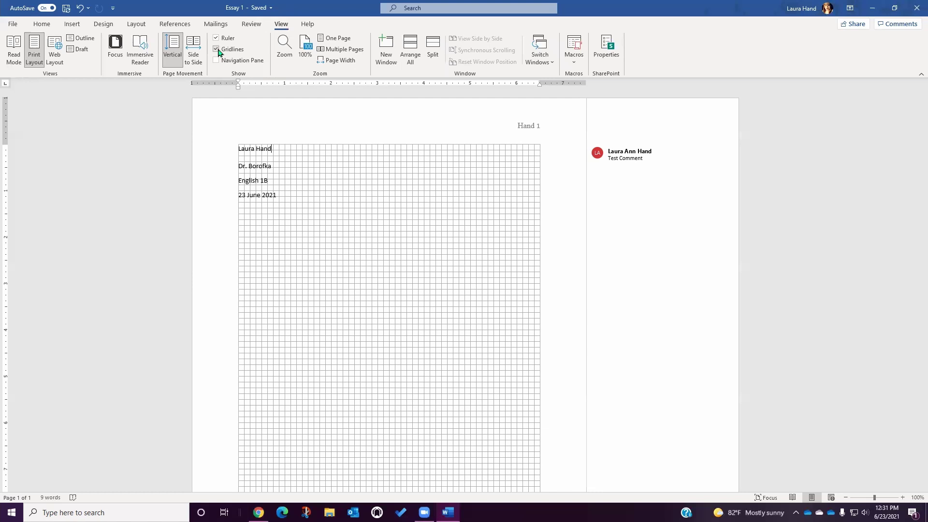
click(218, 50)
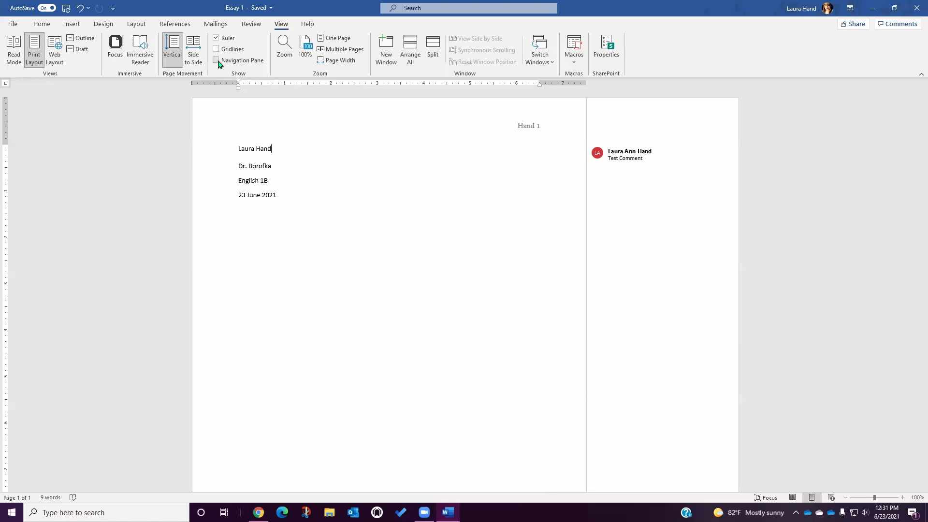
click(217, 60)
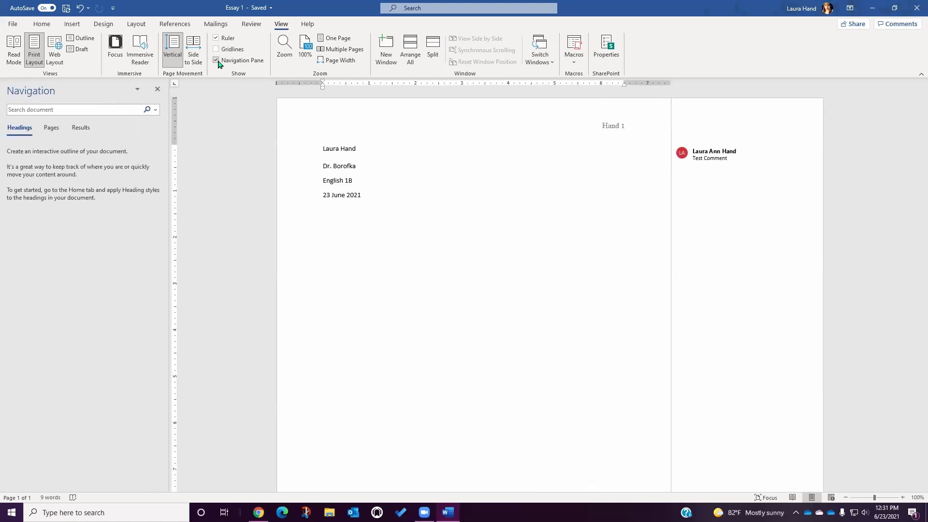